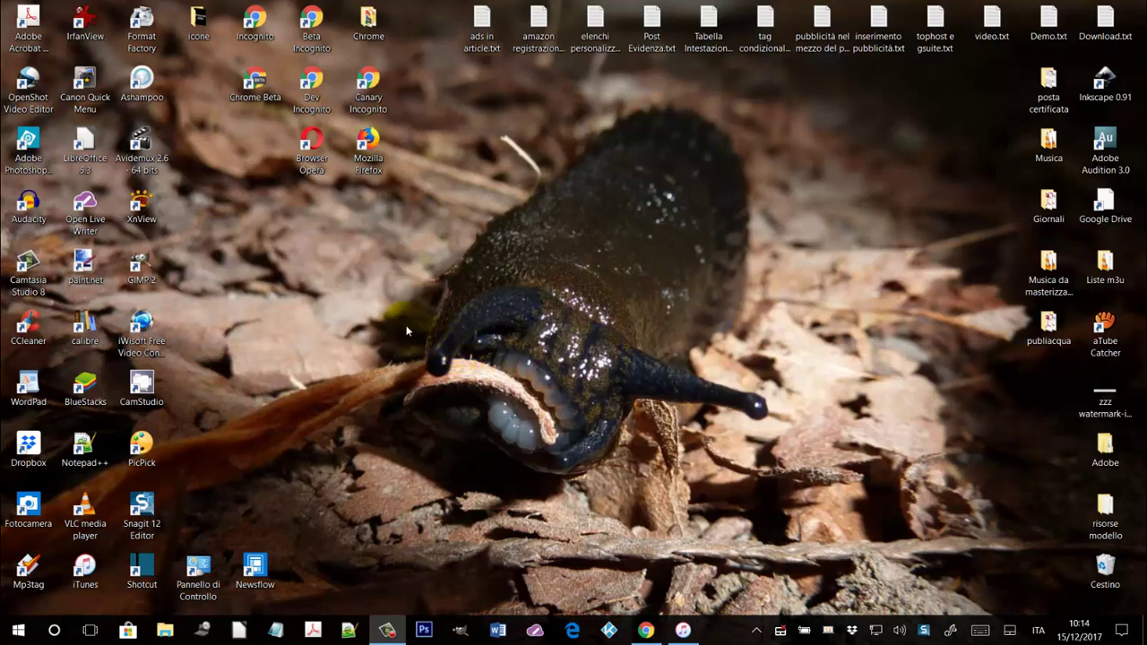
Step: Open the Video folder in File Explorer and show its view options
left_click(163, 631)
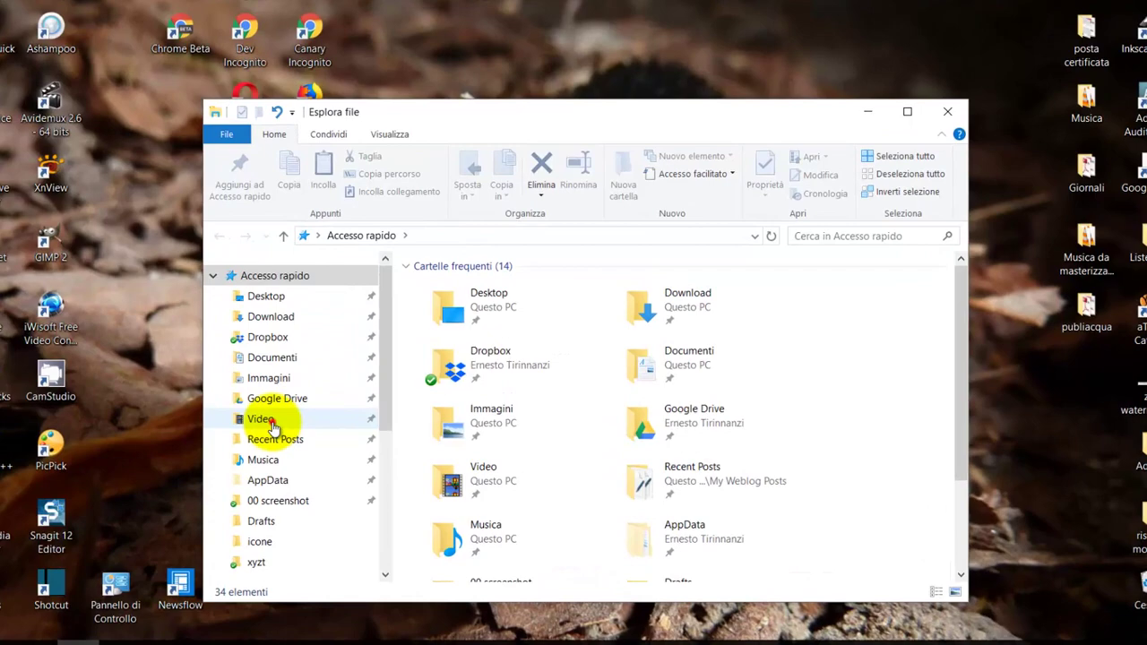
left_click(325, 421)
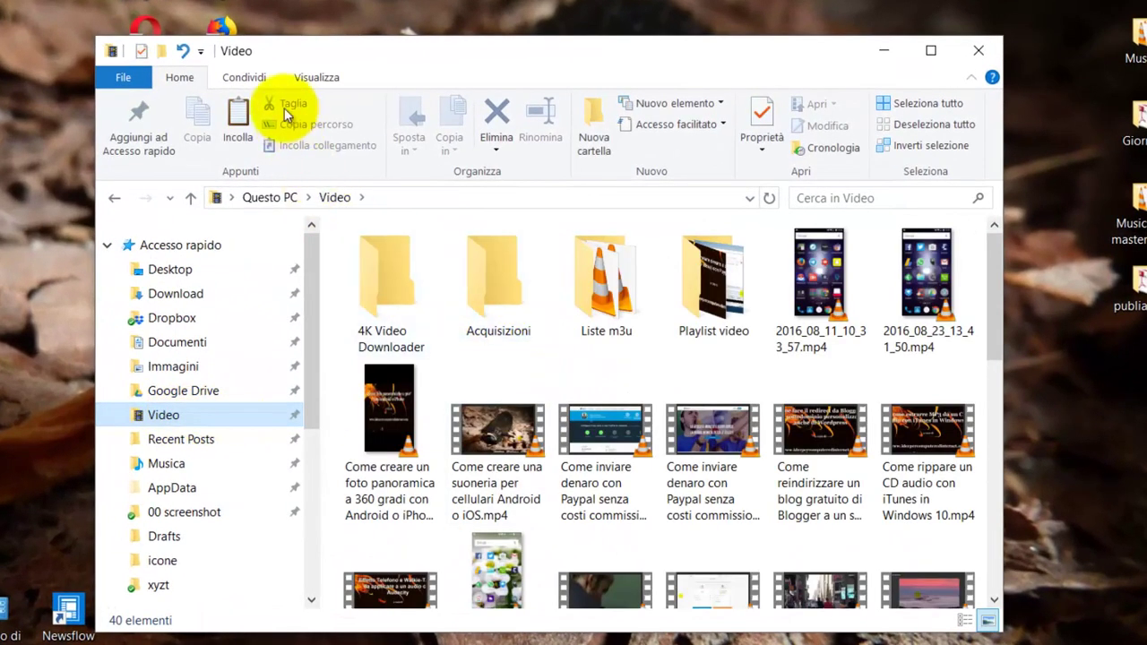
left_click(320, 79)
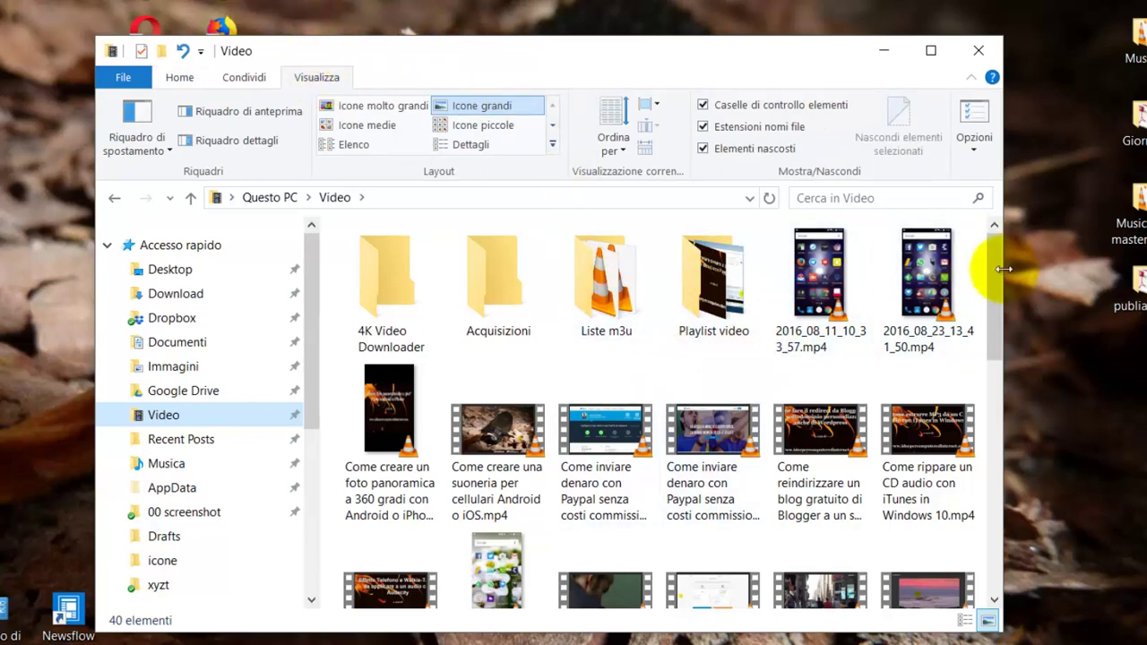
scroll(992, 287, "down", 2)
scroll(992, 297, "up", 2)
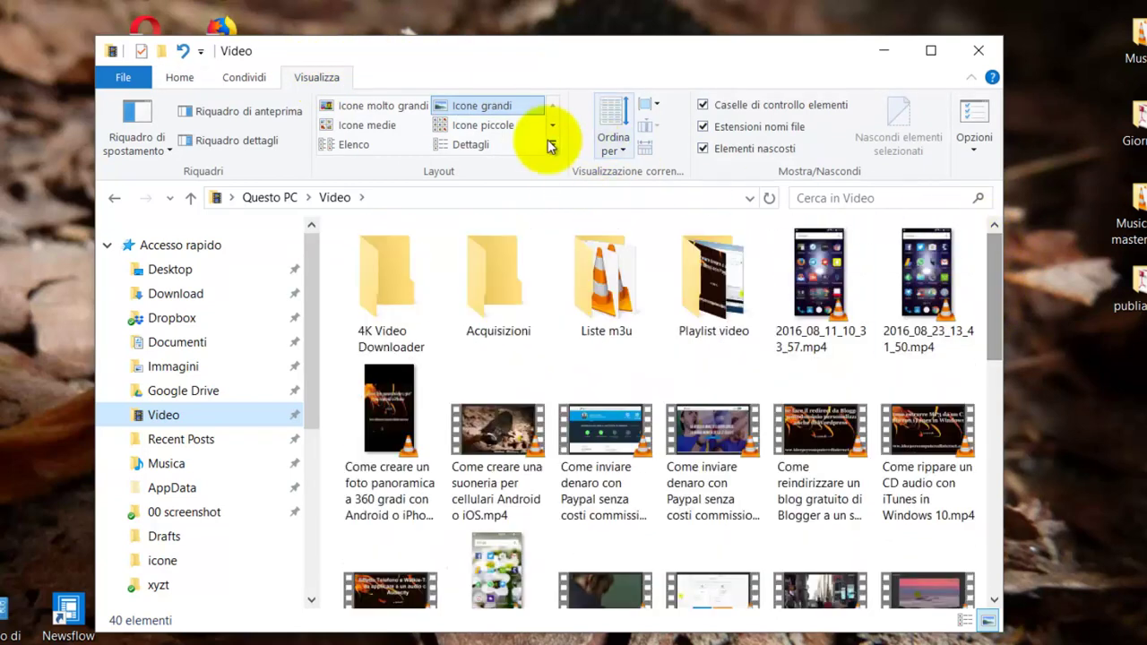
Step: Compare the Video folder in the Dettagli and Icone piccole layouts, ending with Icone grandi
left_click(470, 145)
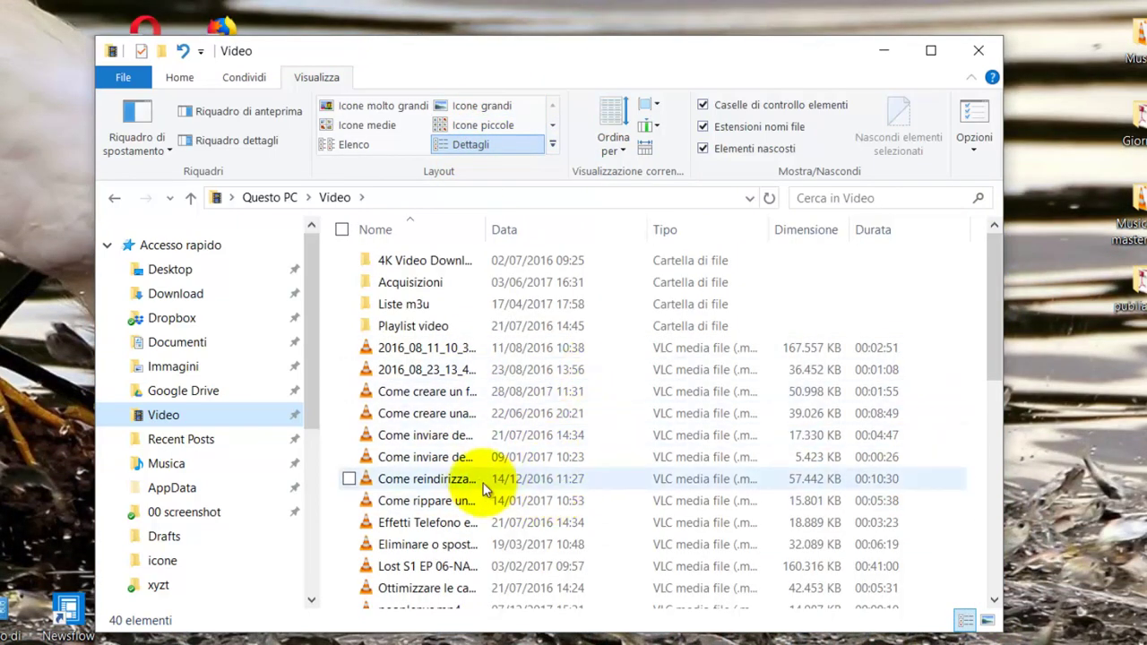
left_click(484, 123)
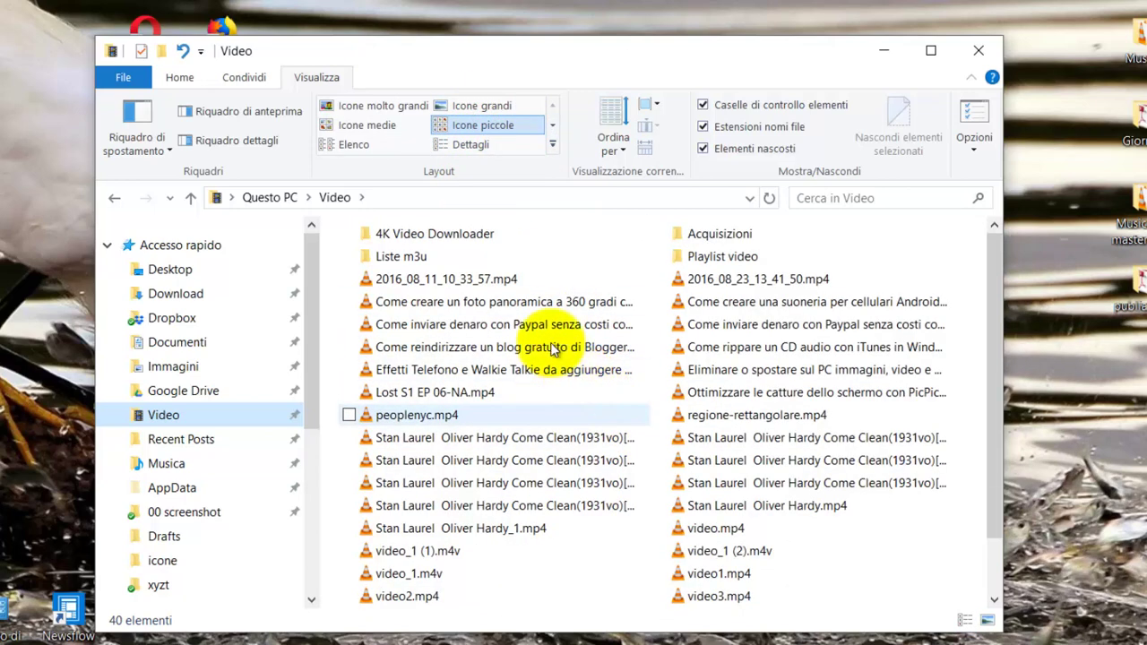
left_click(481, 106)
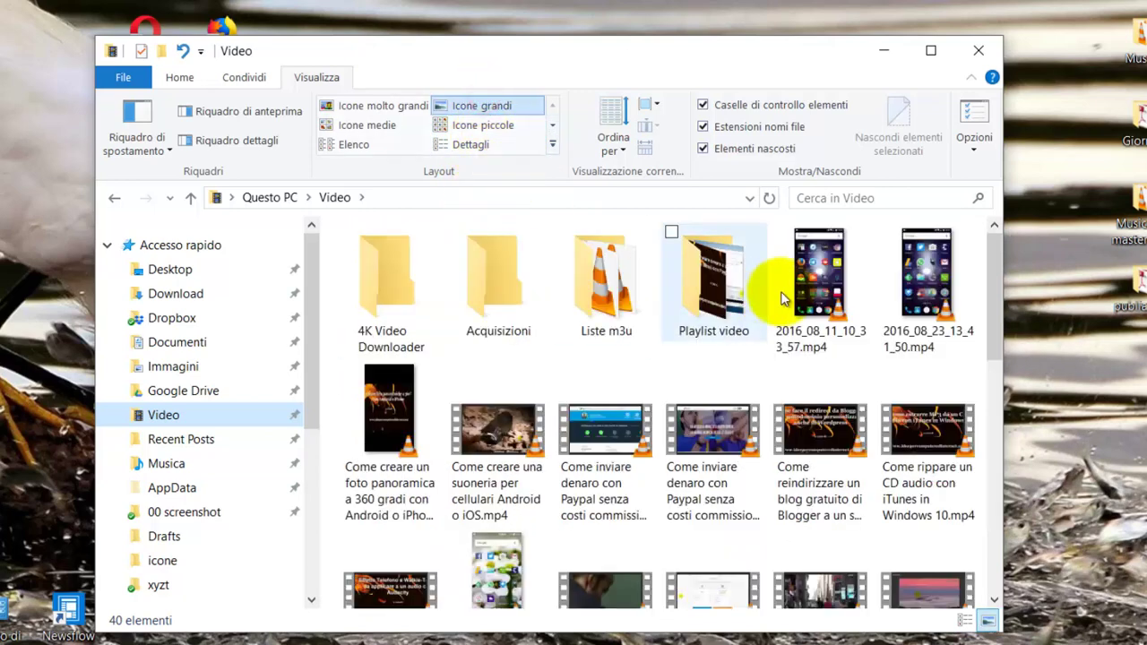
Step: Examine the frame width and height in the properties of "Come inviare denaro con Paypal senza costi commissione_1.mp4" and close the dialog
left_click_drag(996, 266, 981, 305)
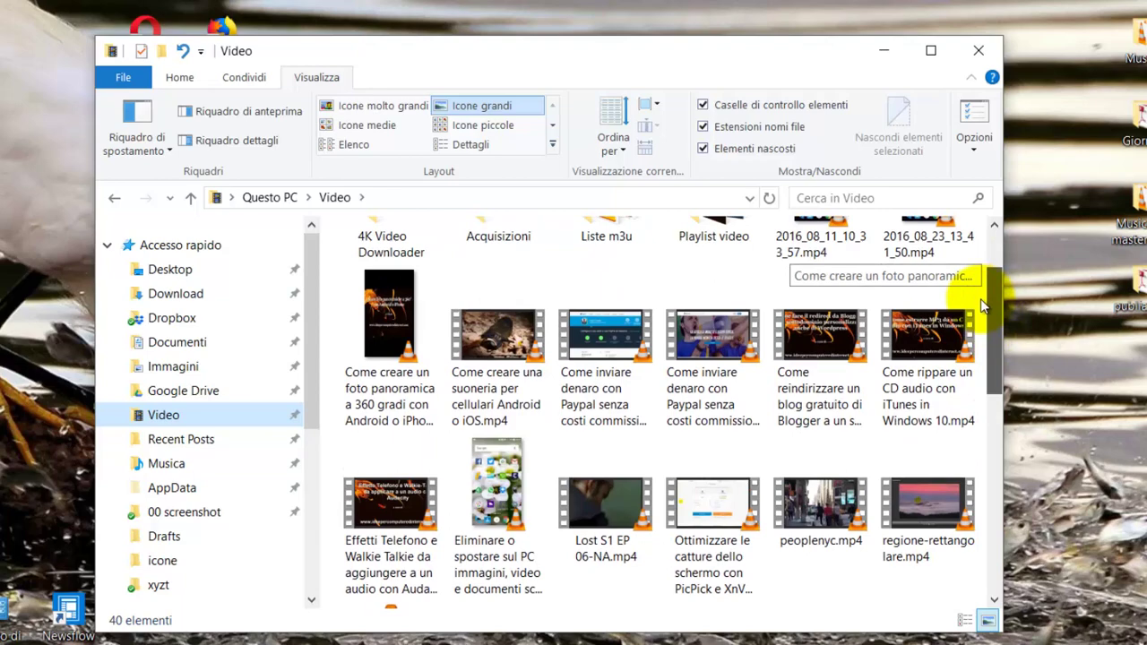
left_click_drag(981, 304, 991, 256)
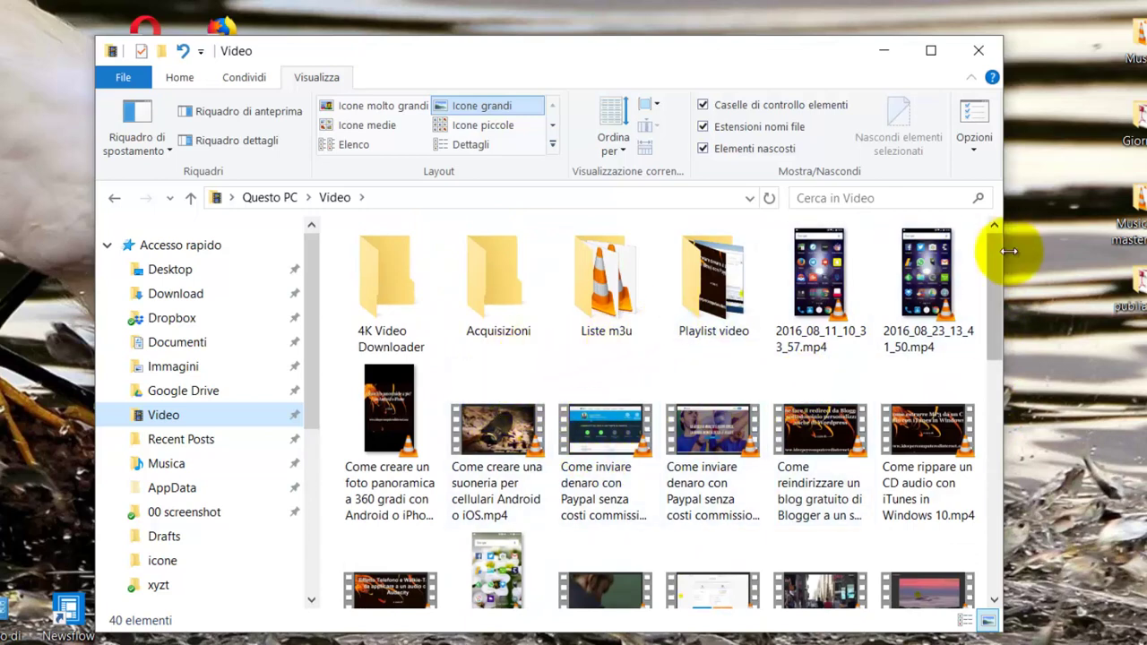
left_click_drag(1001, 265, 995, 285)
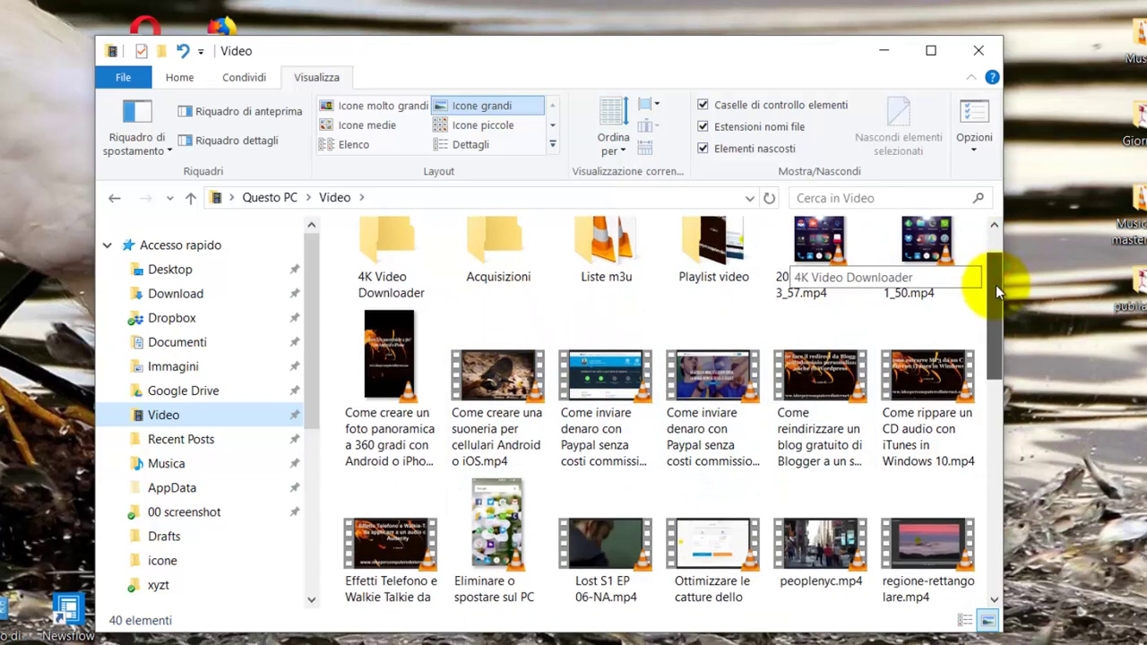
right_click(708, 369)
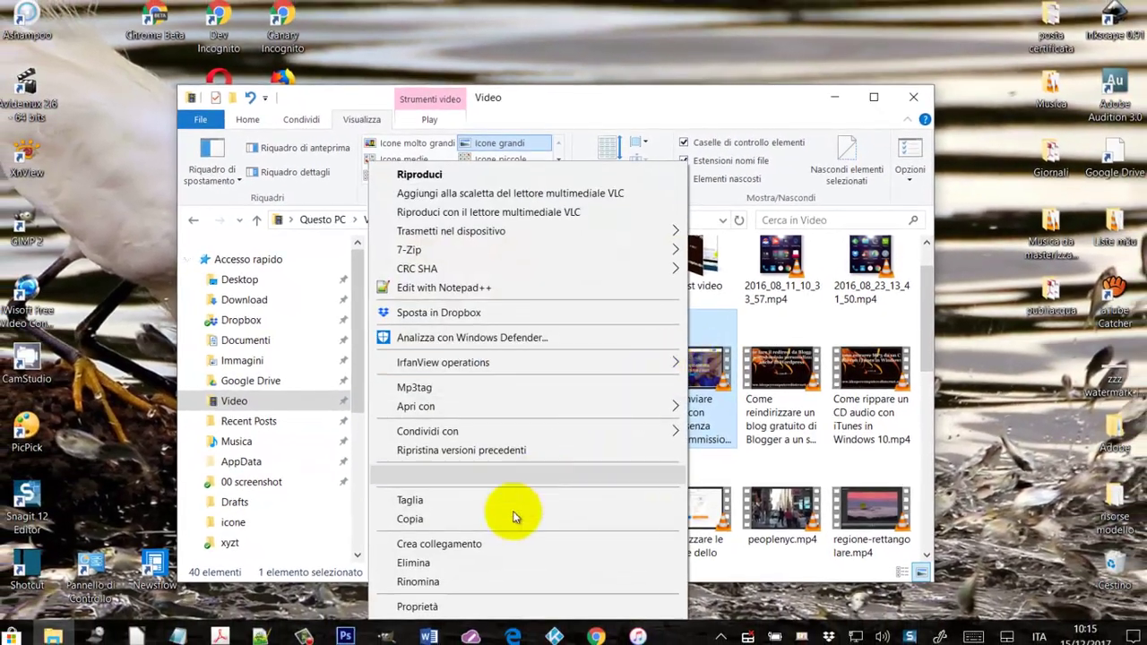
left_click(475, 604)
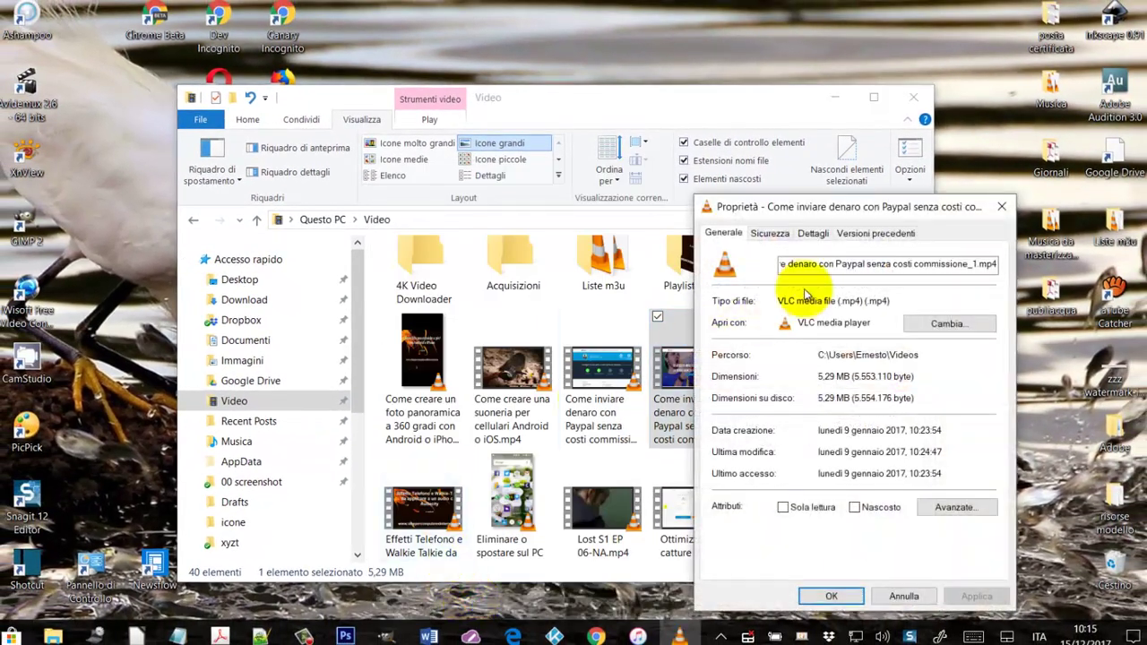
left_click(950, 233)
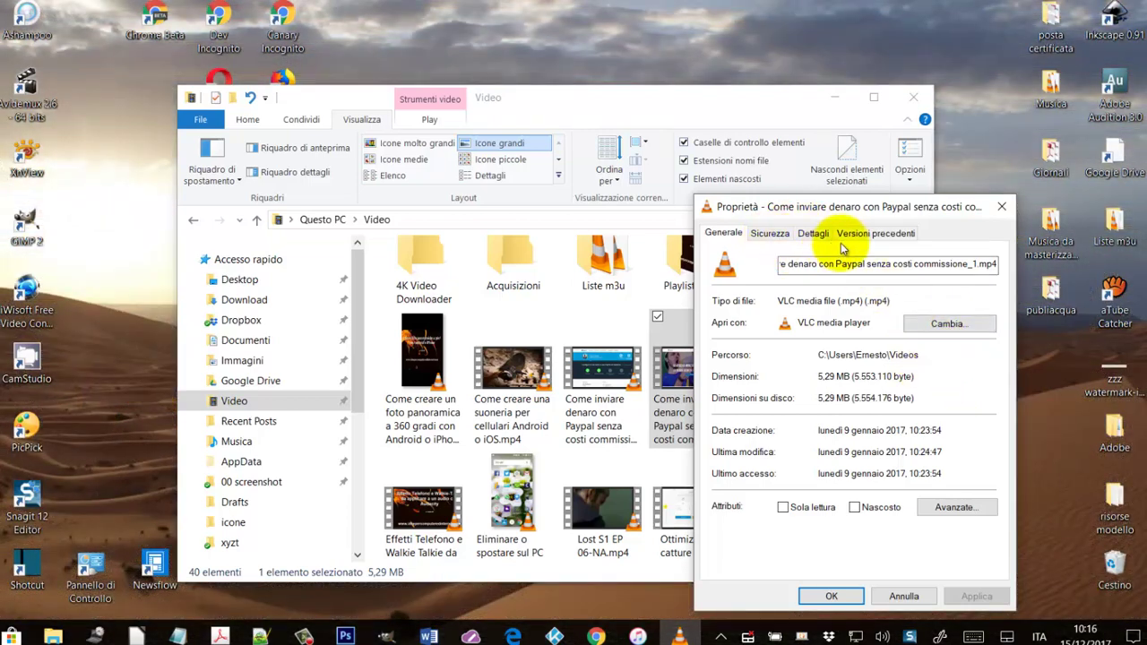
left_click(813, 233)
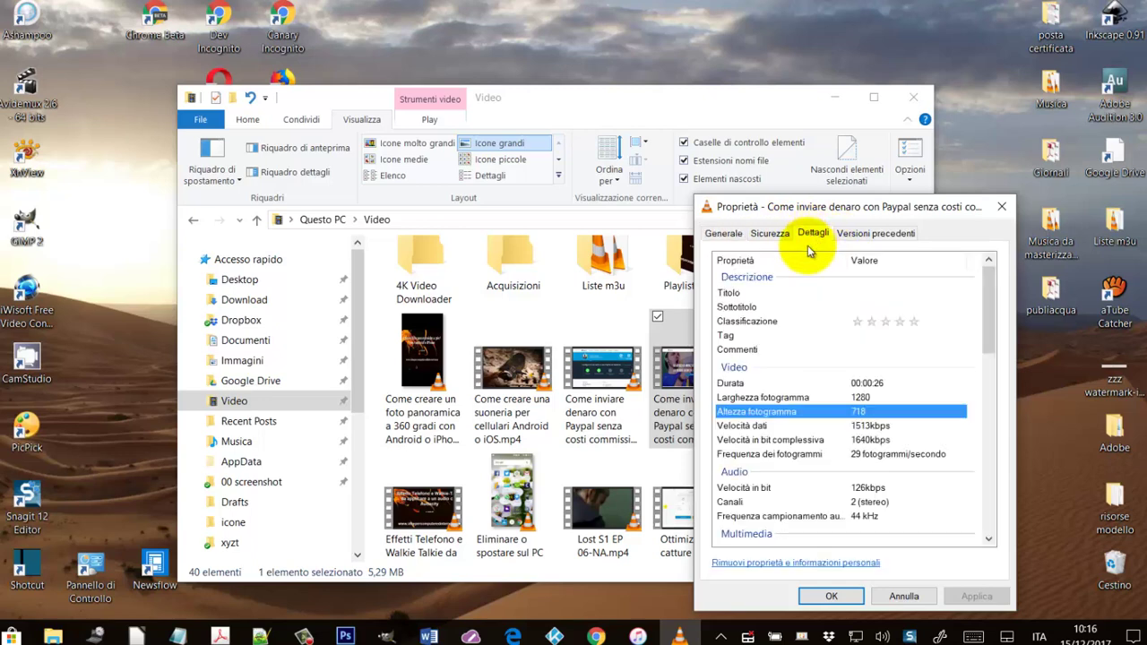
scroll(990, 340, "down", 1)
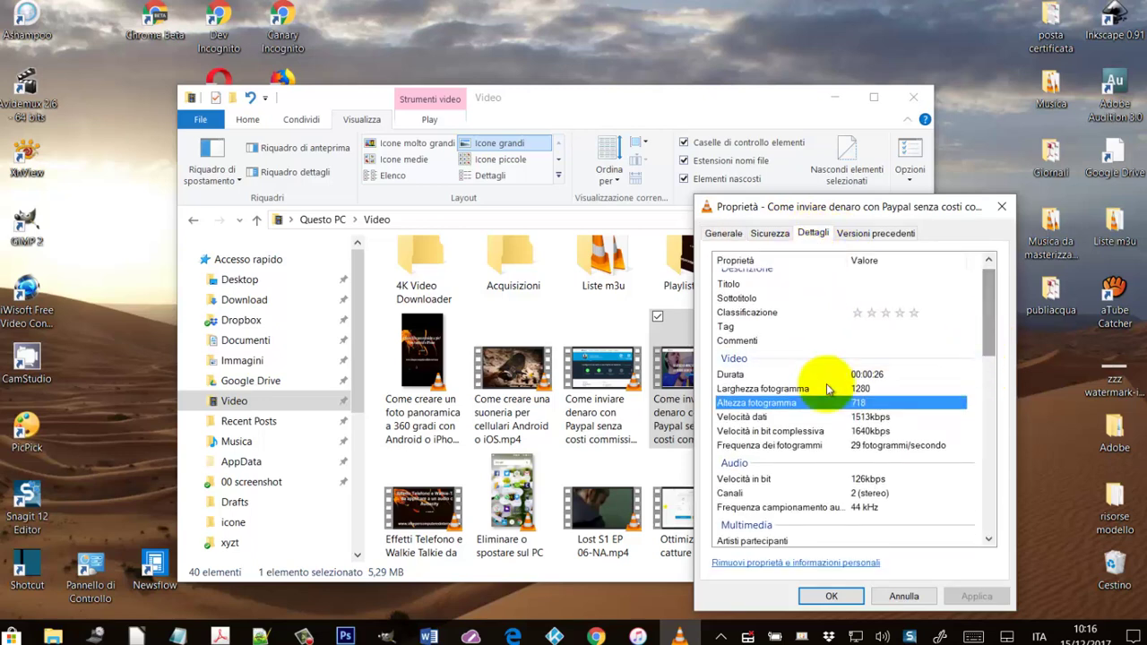
left_click(781, 388)
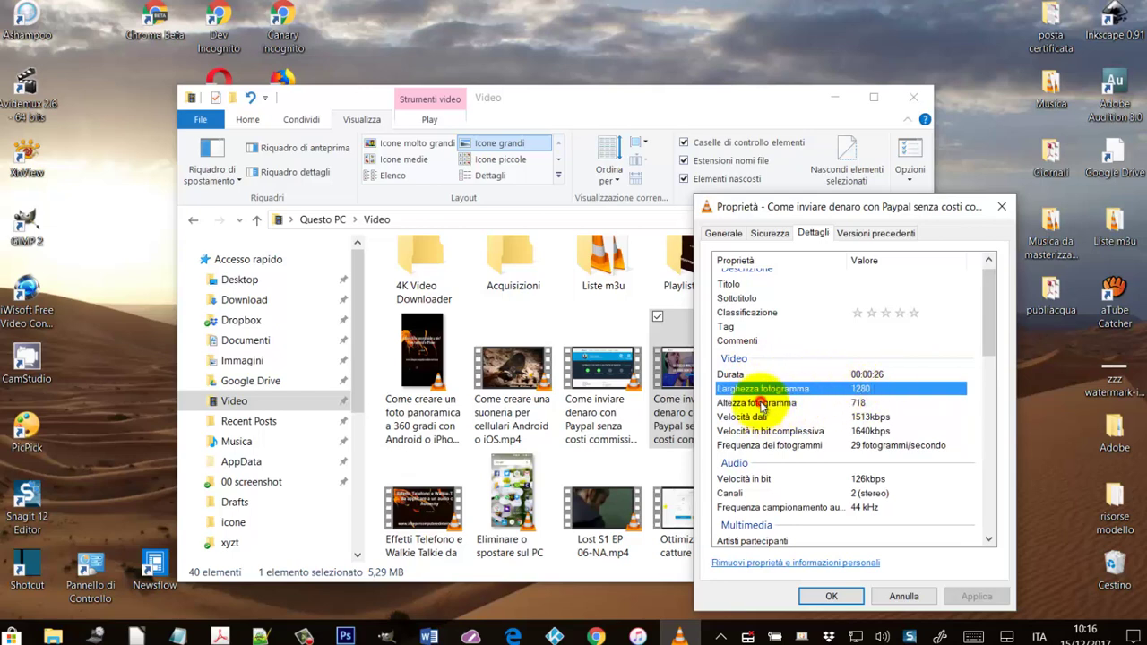
left_click(760, 403)
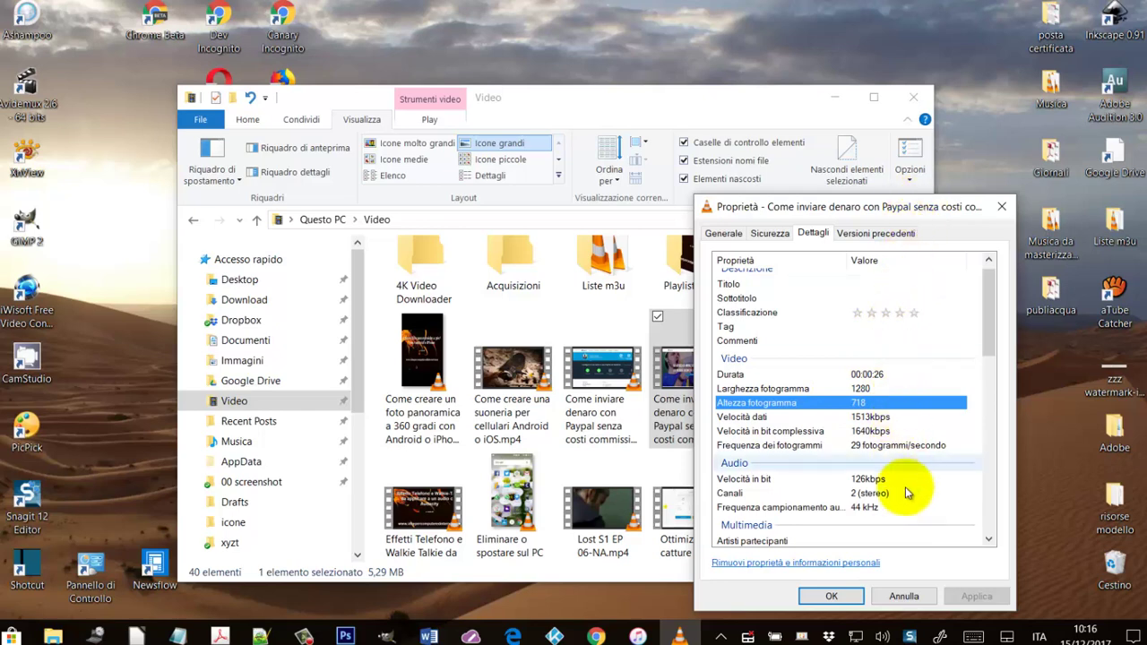
left_click(906, 596)
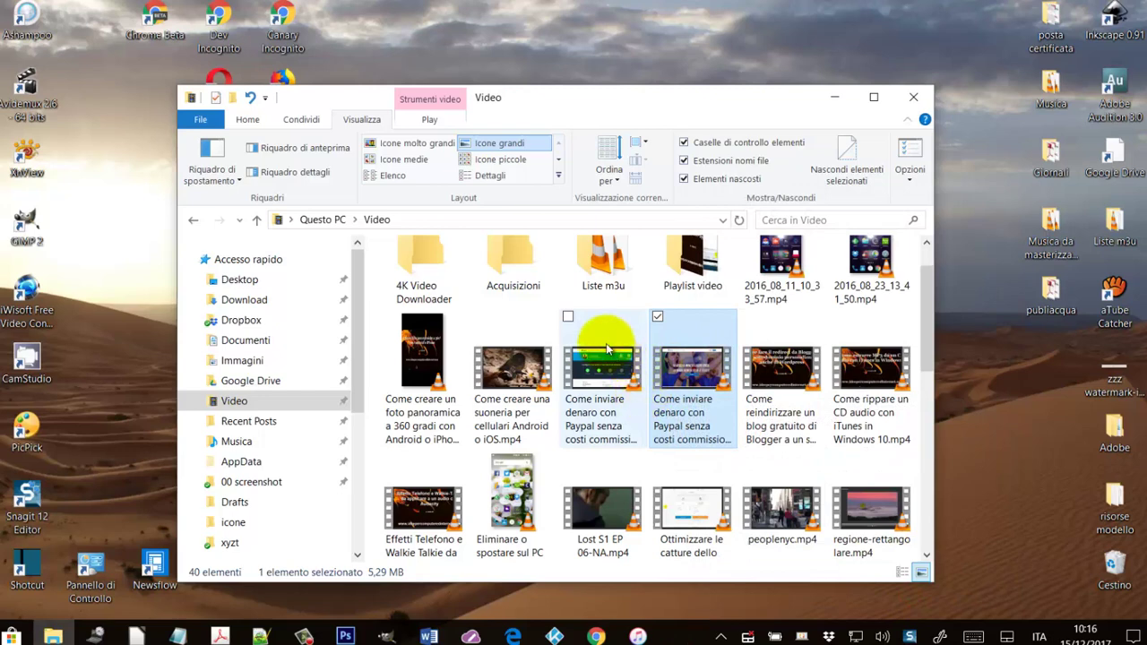
Step: Open the Download folder and switch its layout to Icone piccole and back to Icone grandi
mouse_move(615, 359)
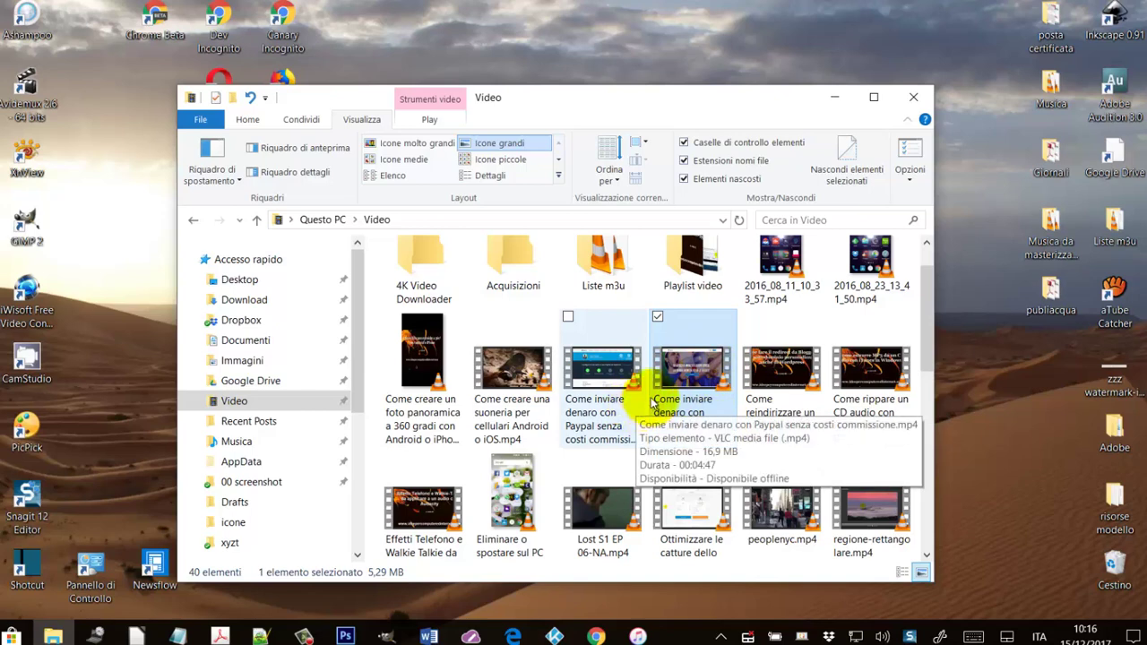
left_click(247, 301)
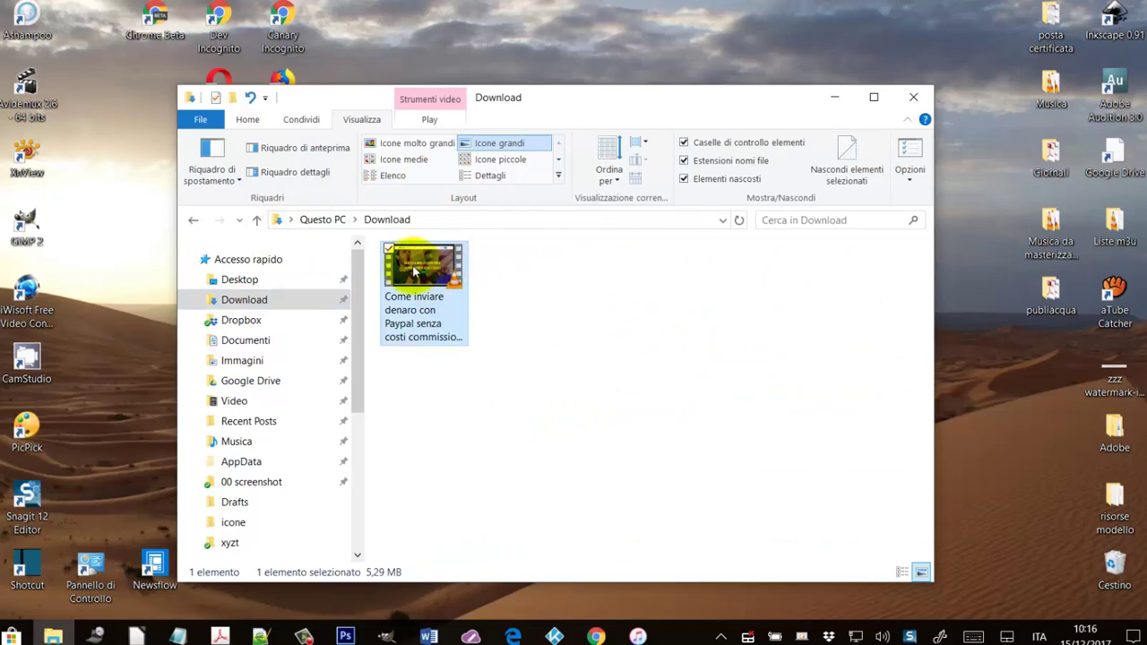
left_click(515, 160)
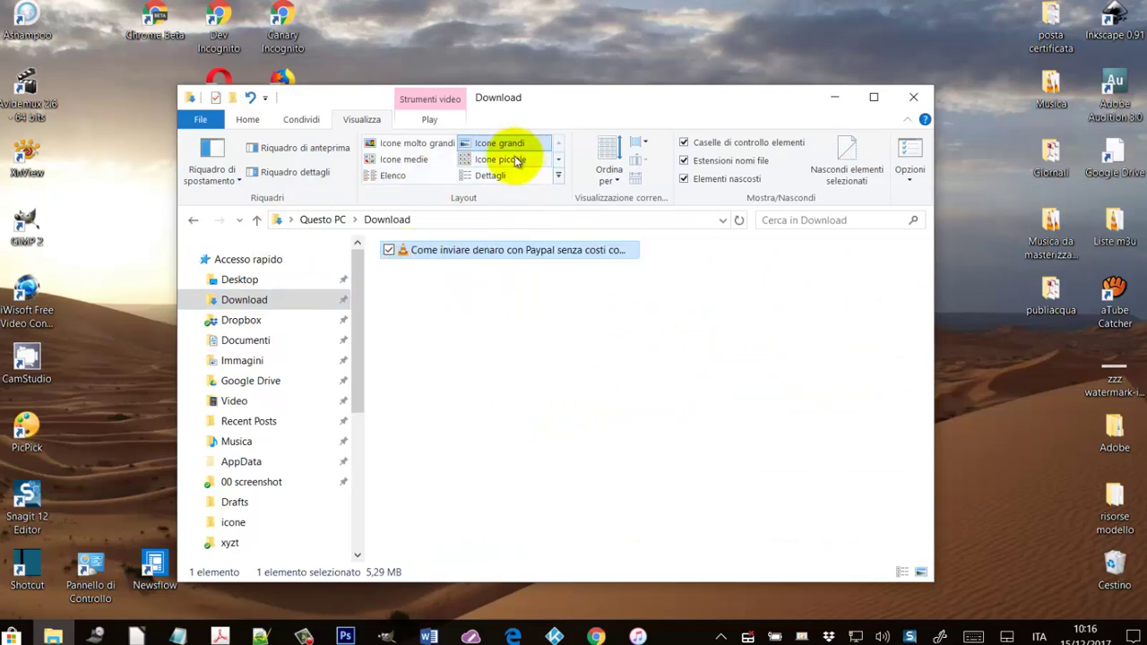
left_click(507, 144)
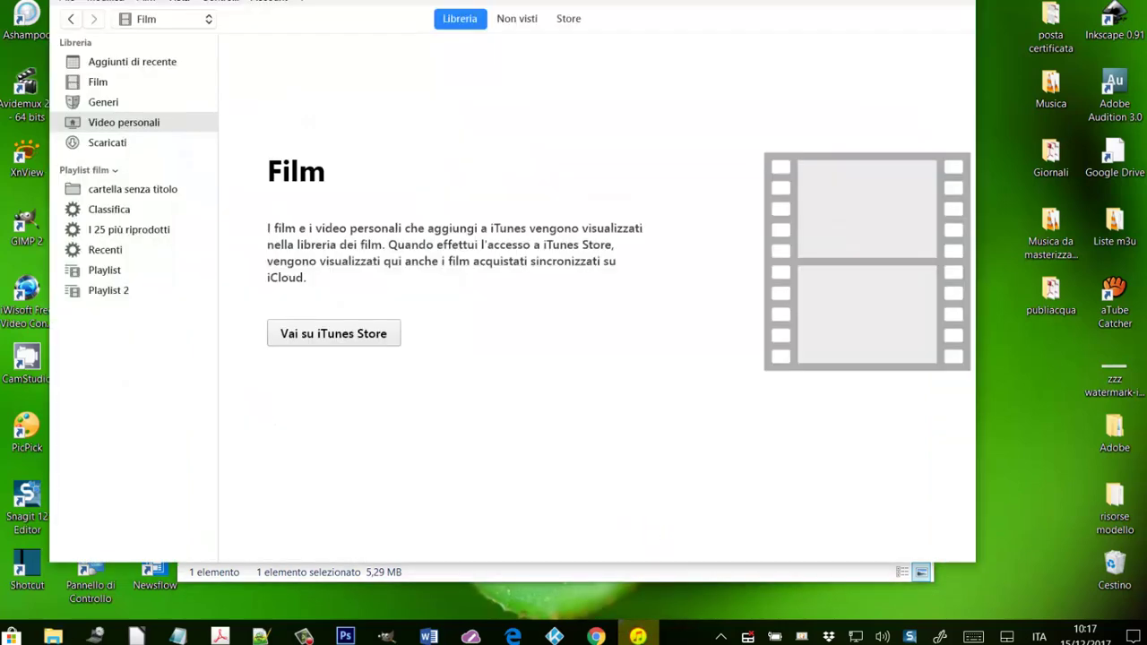
Step: Minimize iTunes, view the iTunes download page in Chrome, and minimize the browser
left_click(638, 634)
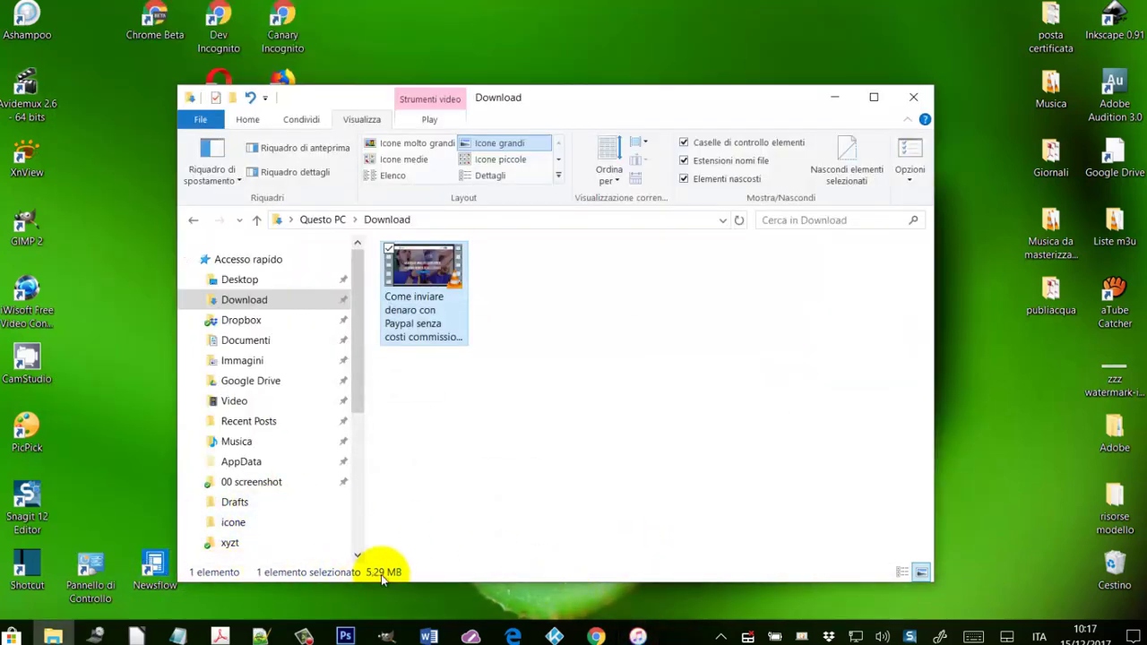
left_click(596, 636)
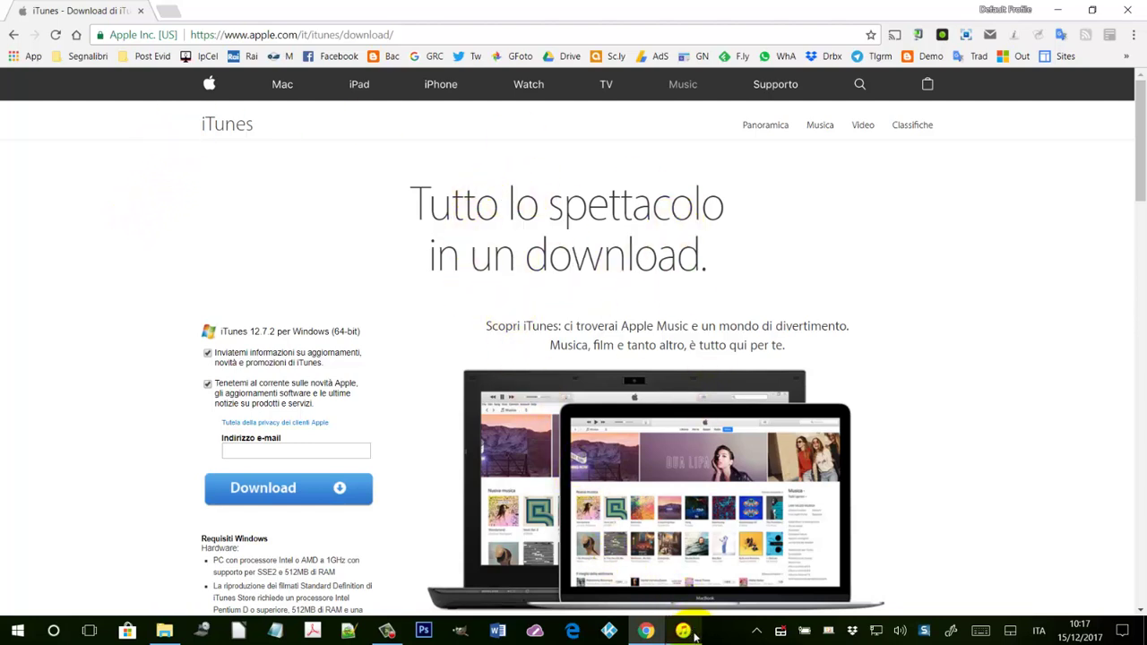
left_click(1058, 9)
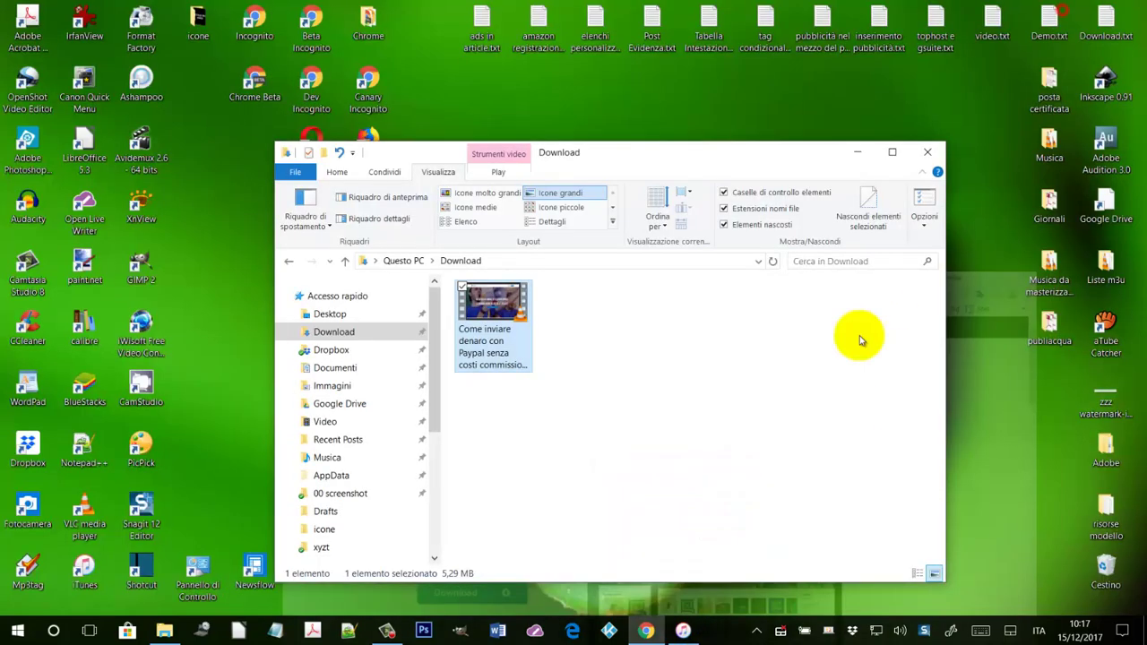
Step: Switch to iTunes, reposition its window, and choose Film as the library's media type
left_click(683, 631)
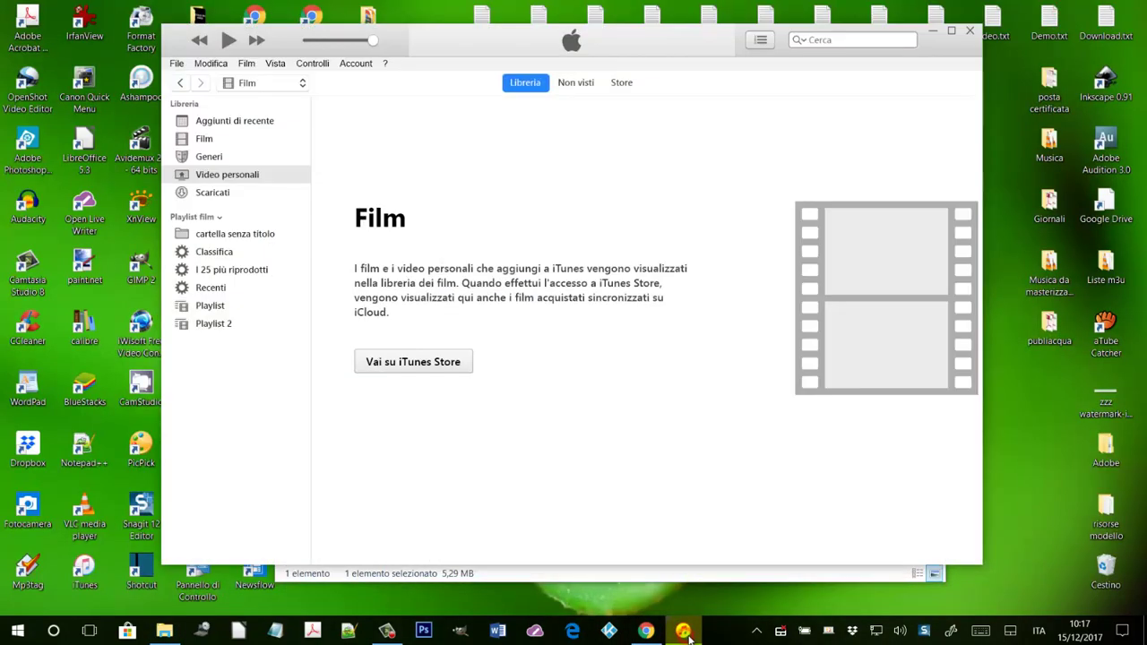
left_click_drag(632, 46, 779, 82)
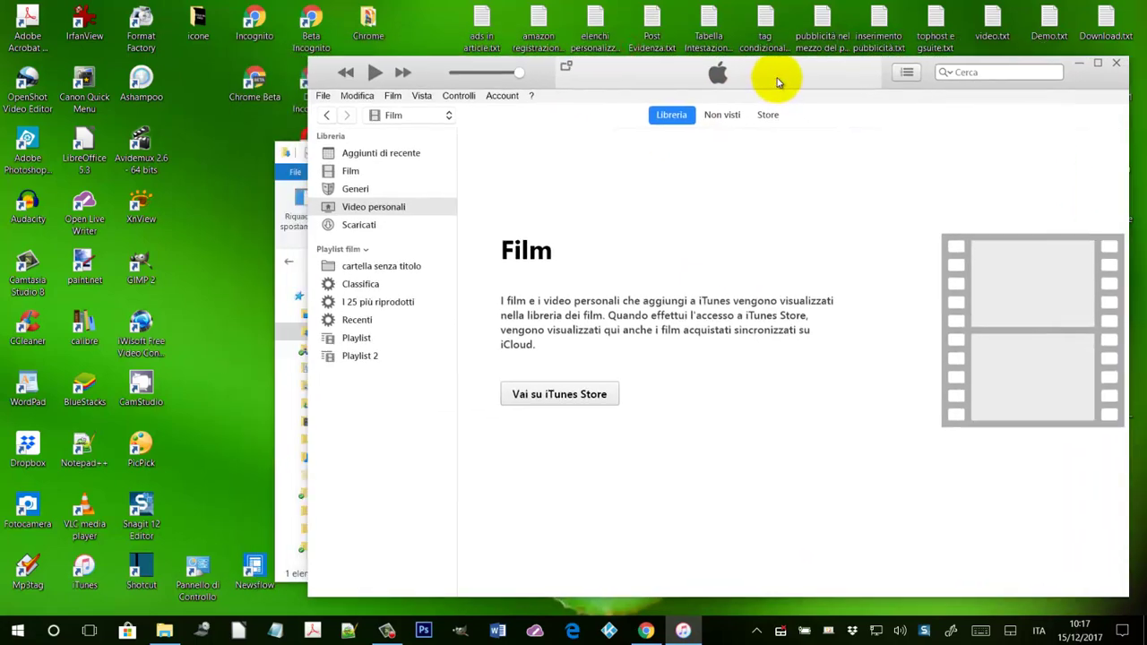
left_click(449, 120)
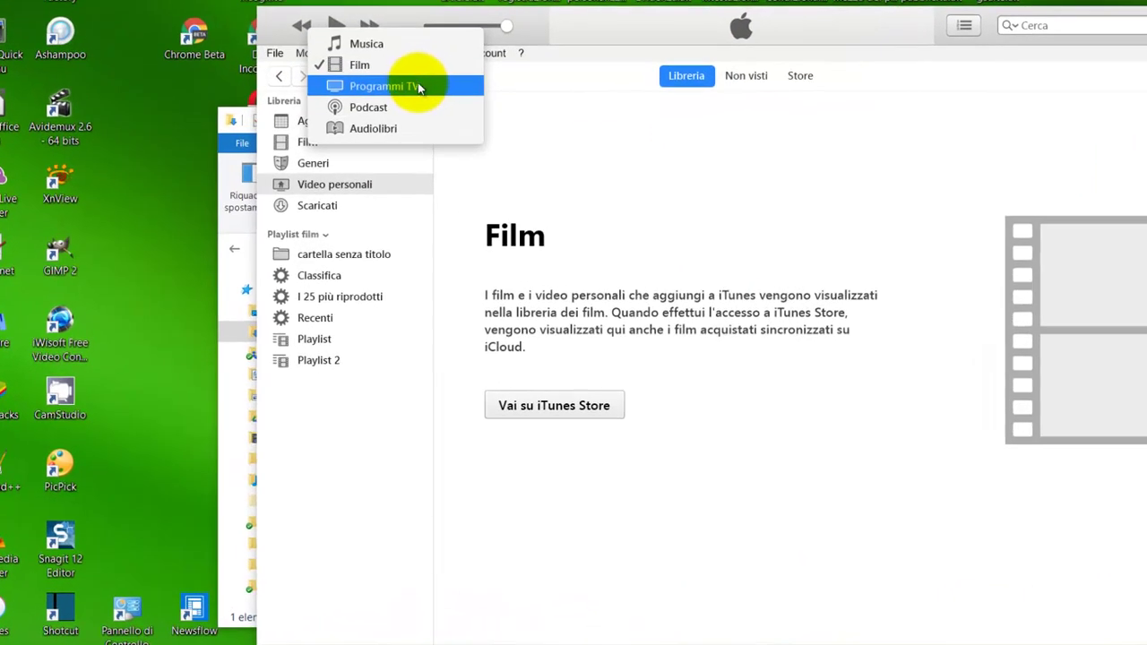
left_click(402, 72)
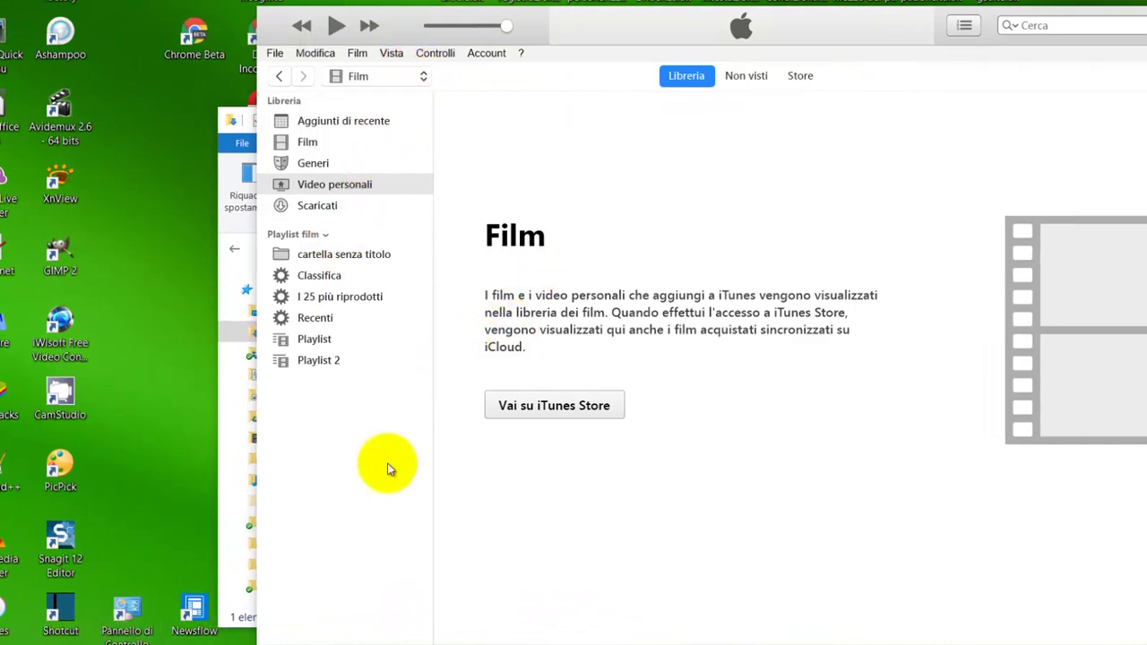
Step: Add the Paypal video from the Download folder to Video personali in the iTunes Film library
key("alt+Tab")
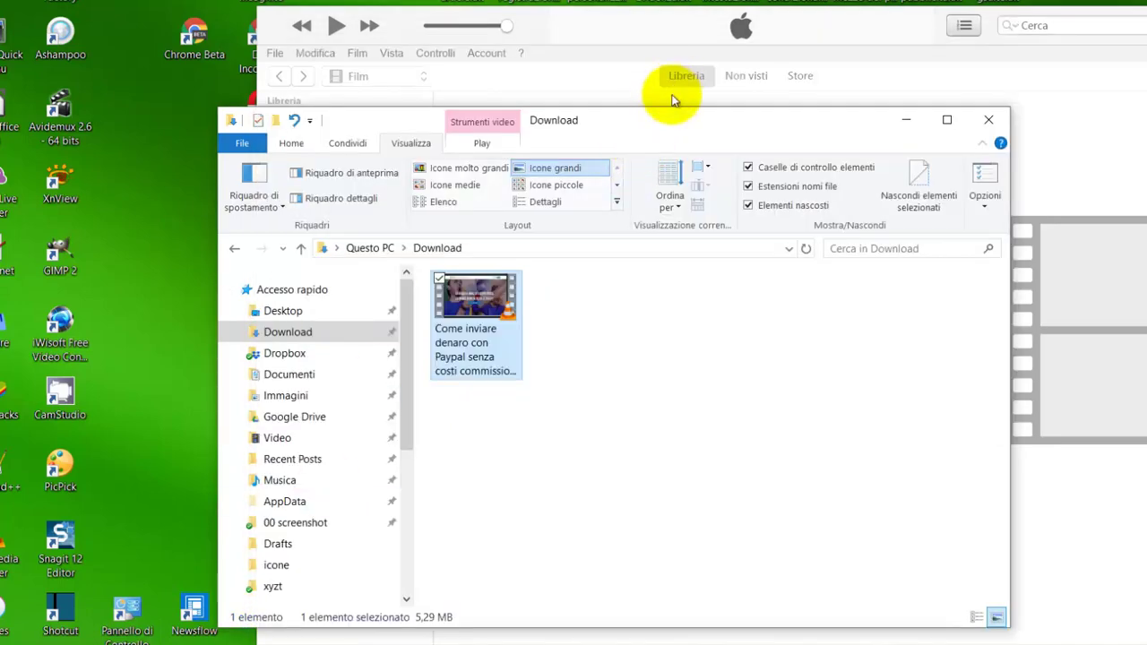
left_click_drag(660, 122, 968, 154)
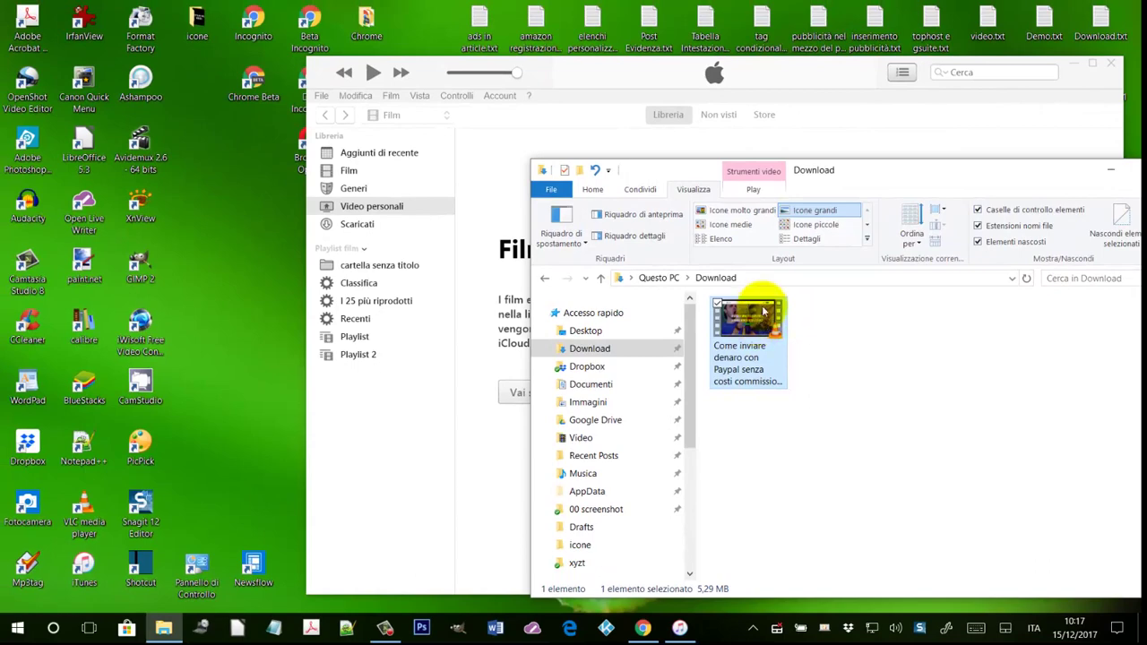
left_click_drag(871, 172, 937, 176)
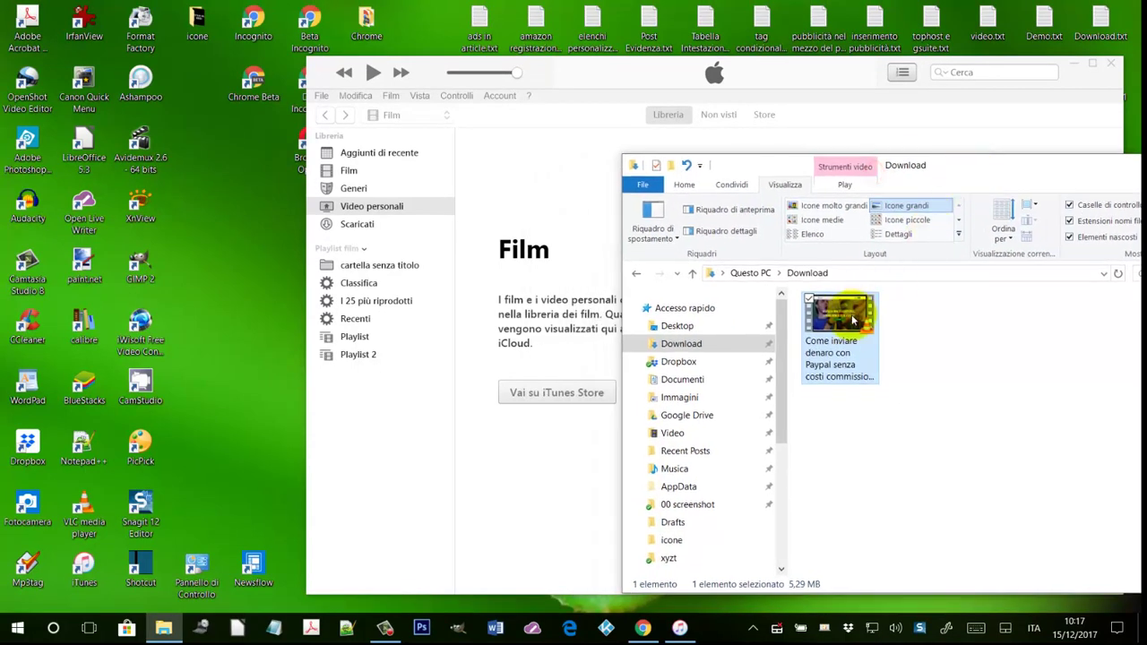
left_click_drag(882, 322, 550, 311)
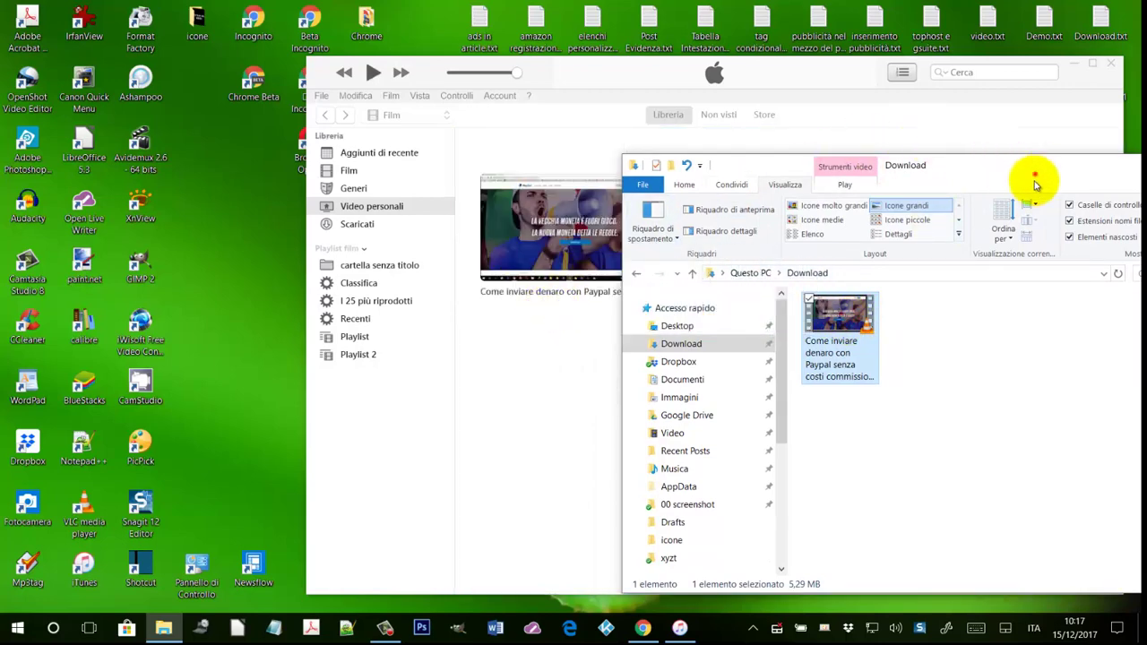
left_click_drag(1035, 175, 812, 194)
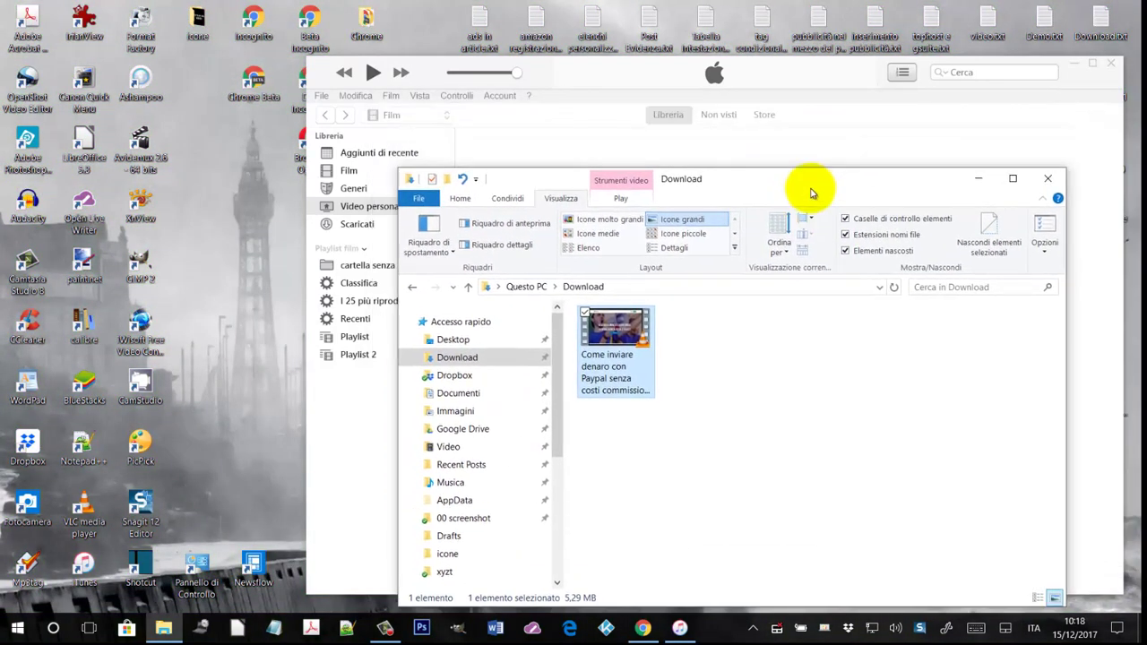
double_click(631, 336)
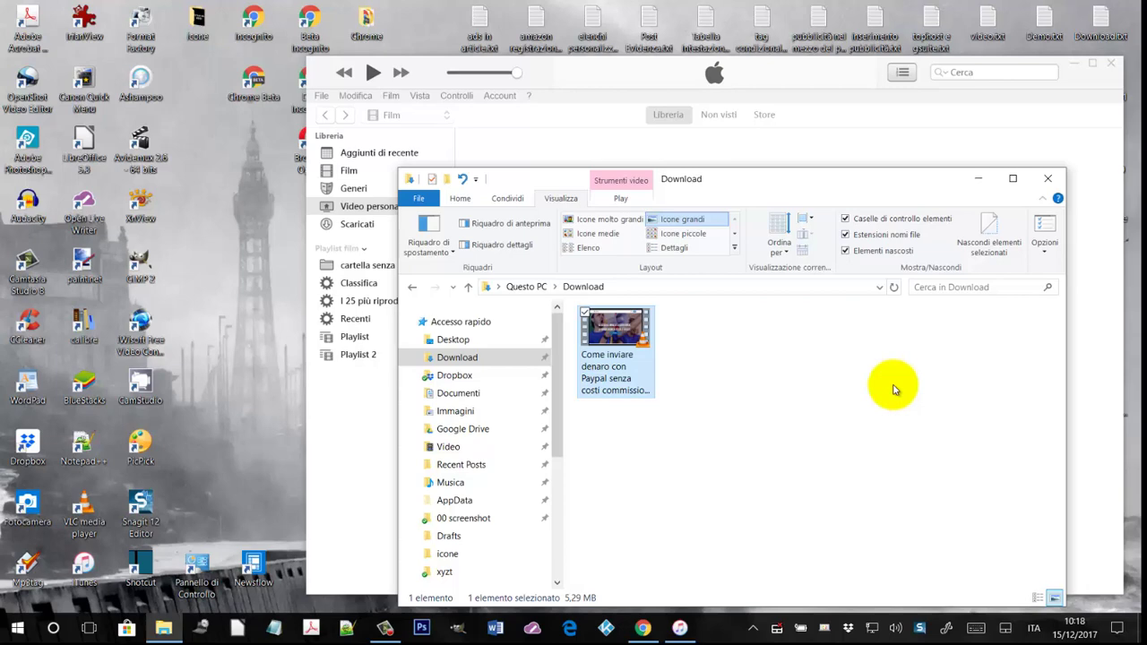
Step: Play the Paypal video in VLC, look at the Cattura schermata option among its video commands, and close the player
key("Return")
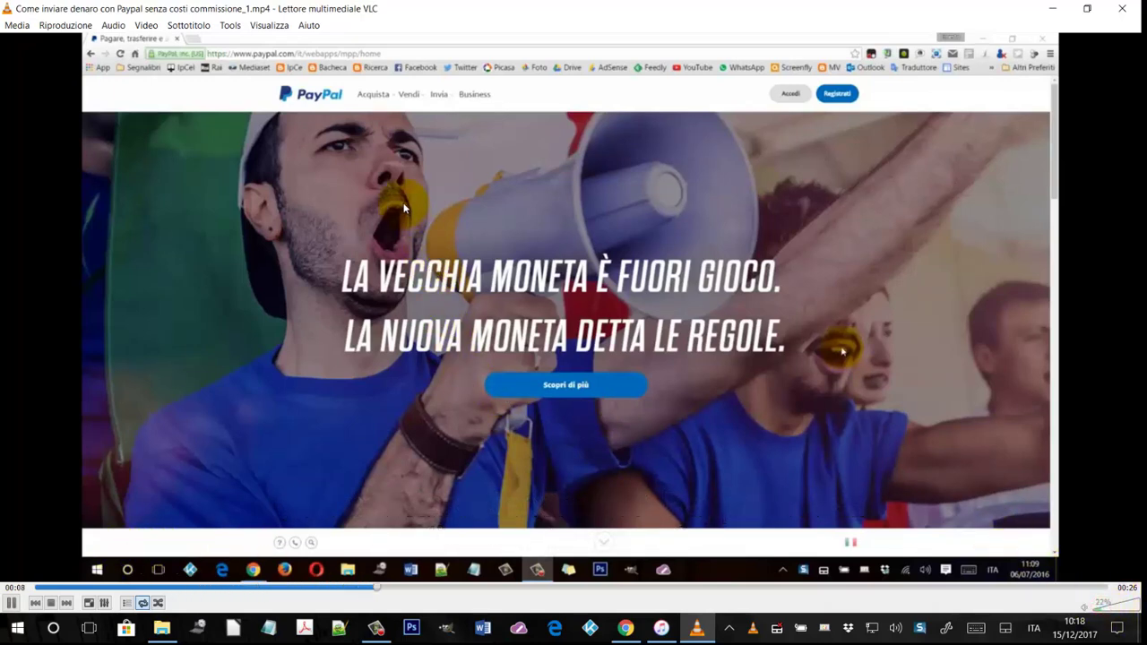
right_click(418, 155)
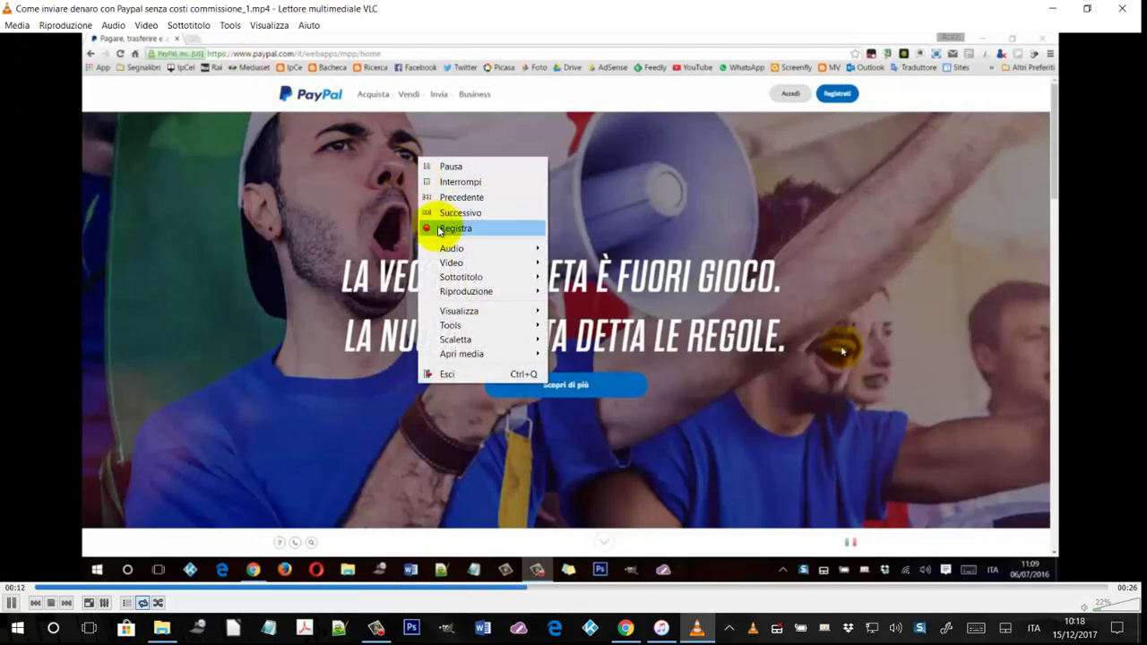
mouse_move(463, 266)
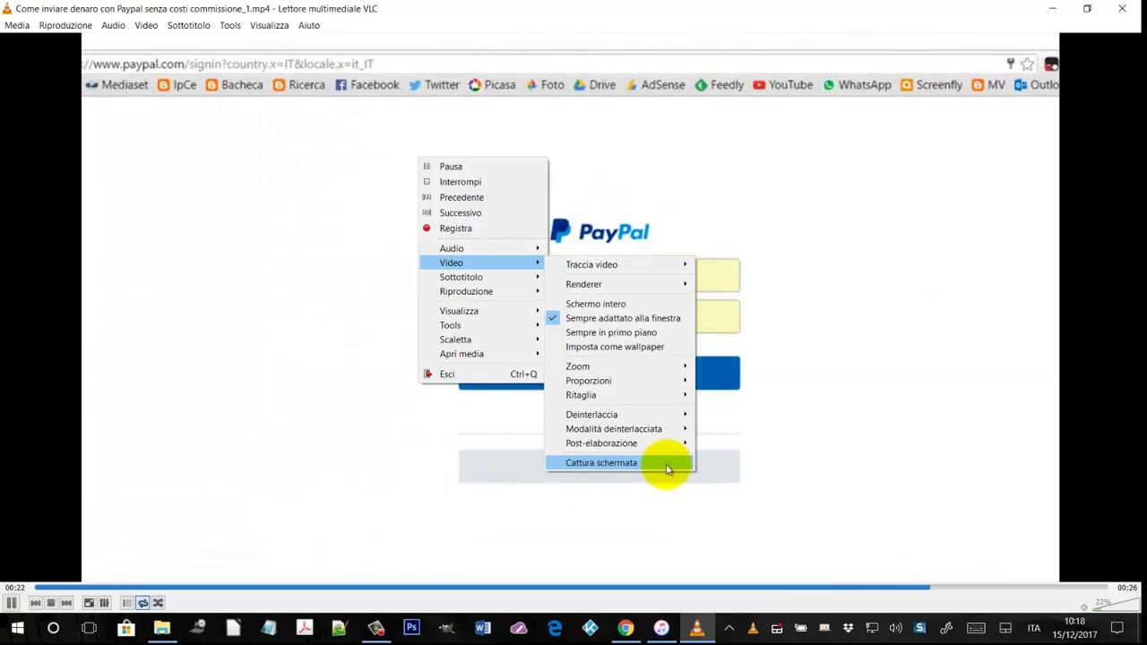
key("Escape")
key("Escape")
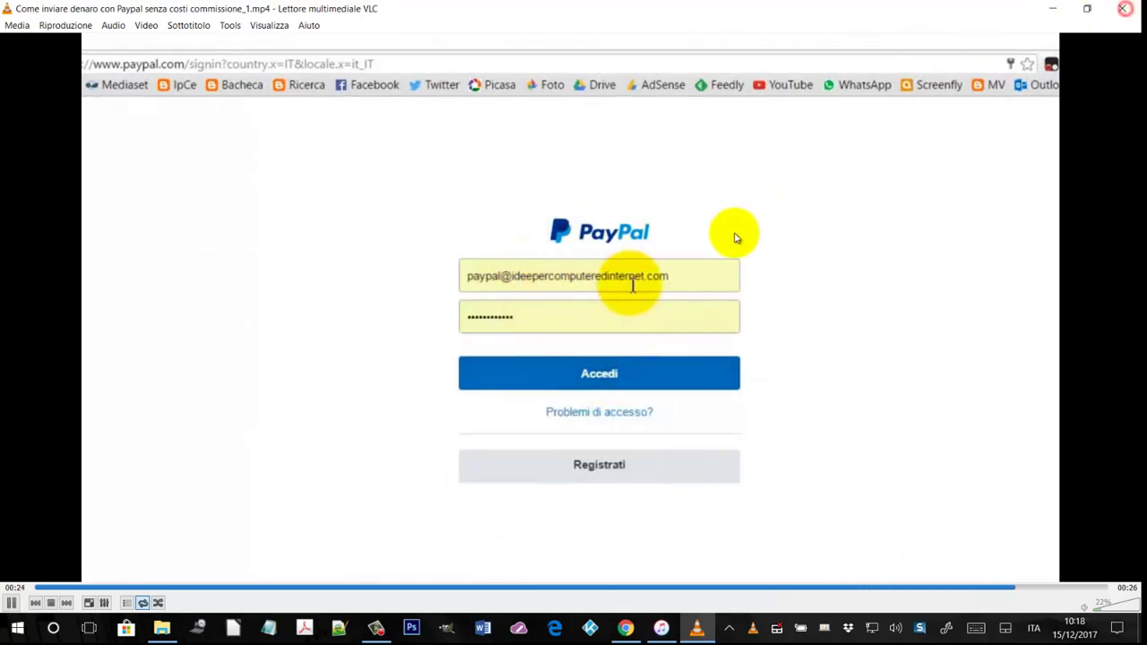
left_click(1125, 11)
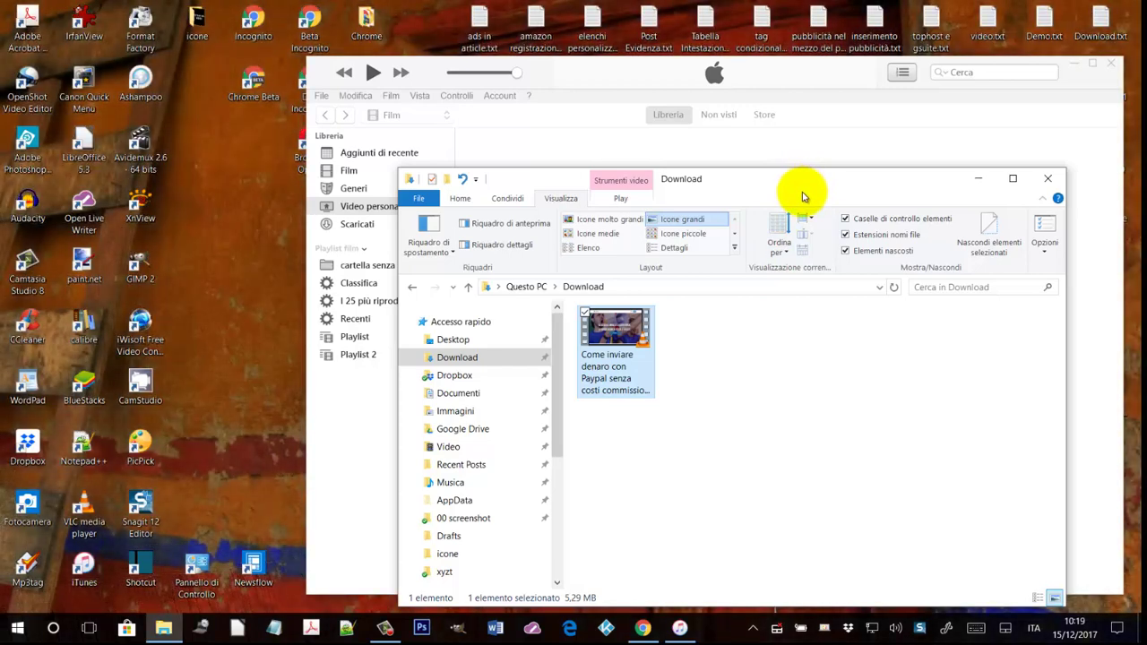
Step: Open icona.jpg from the desktop folder icone, examine the image, and close both the viewer and the folder
left_click_drag(802, 197, 857, 192)
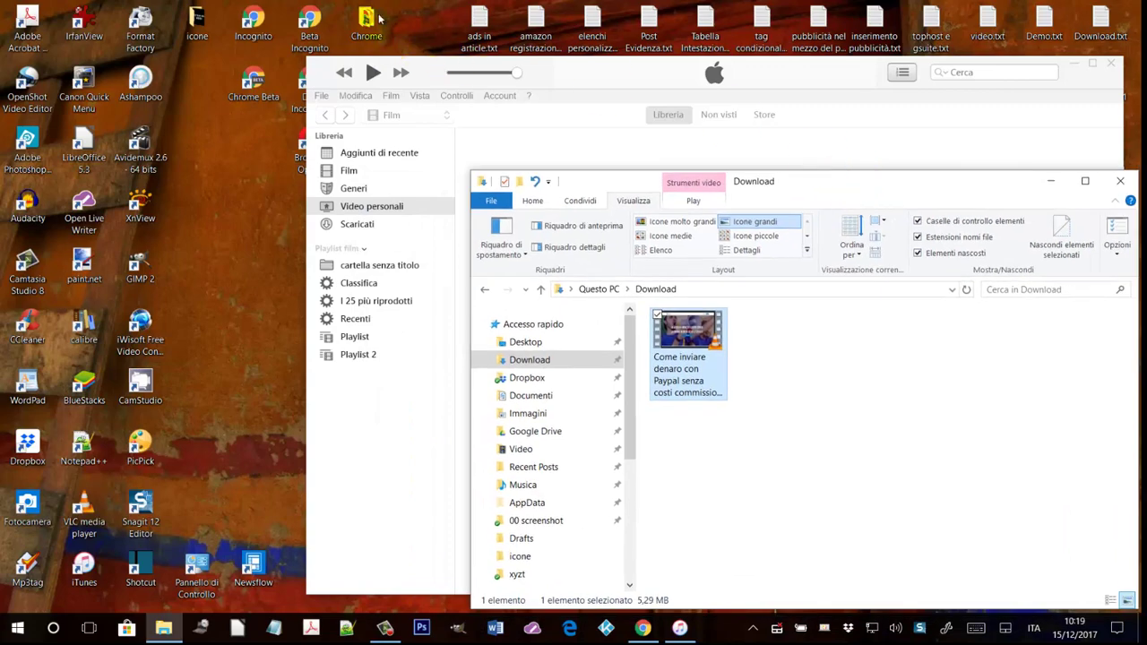
left_click(213, 20)
double_click(213, 20)
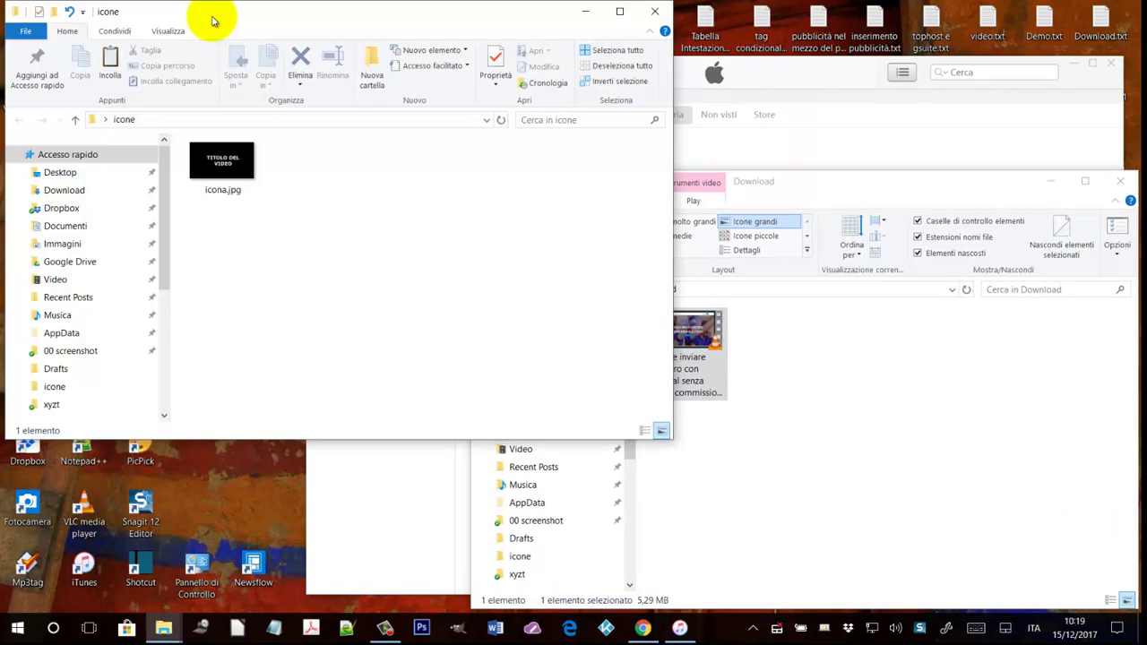
left_click(232, 168)
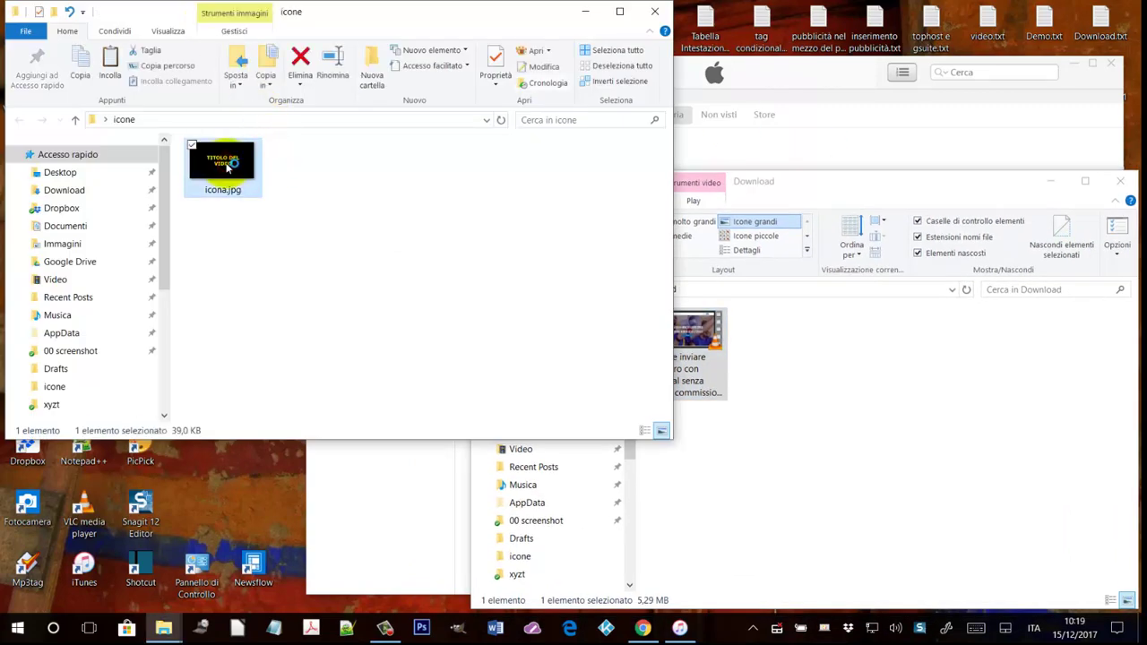
double_click(223, 163)
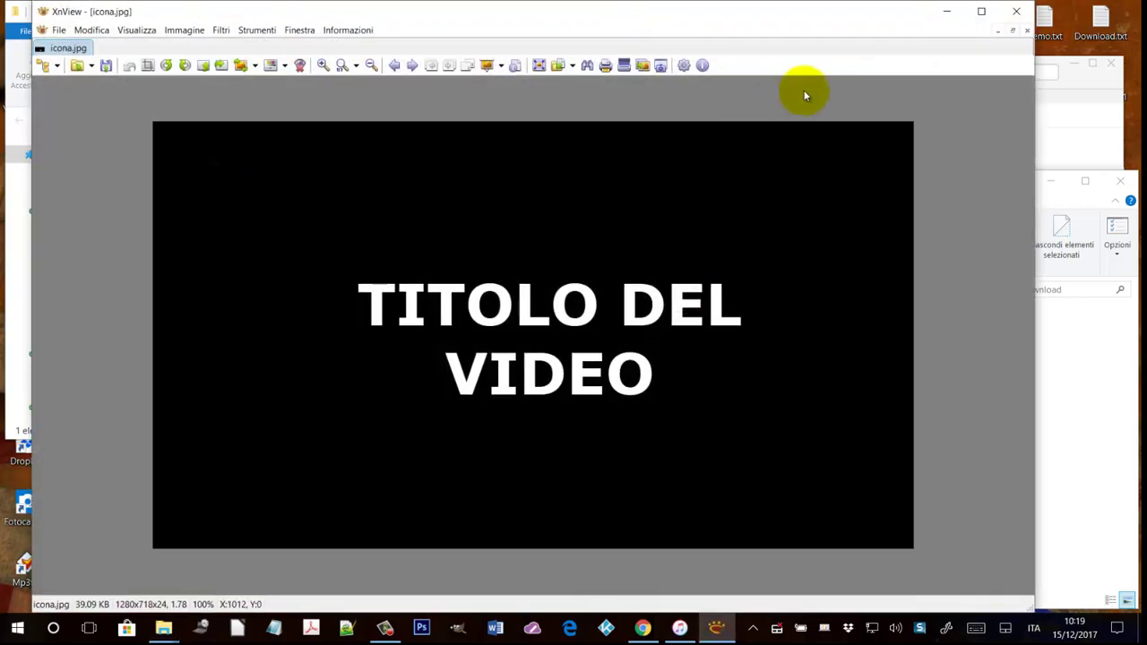
left_click(1018, 11)
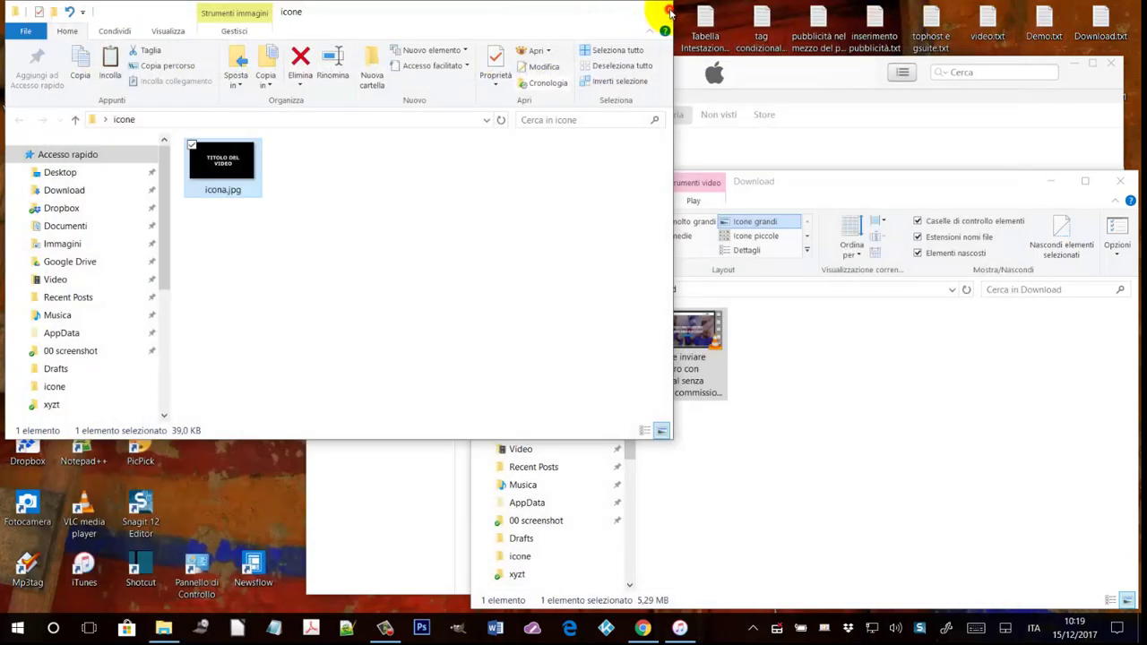
left_click(670, 13)
Step: Open Informazioni video for the Paypal video in the iTunes library and bring the Download window back in front
left_click_drag(870, 191, 814, 387)
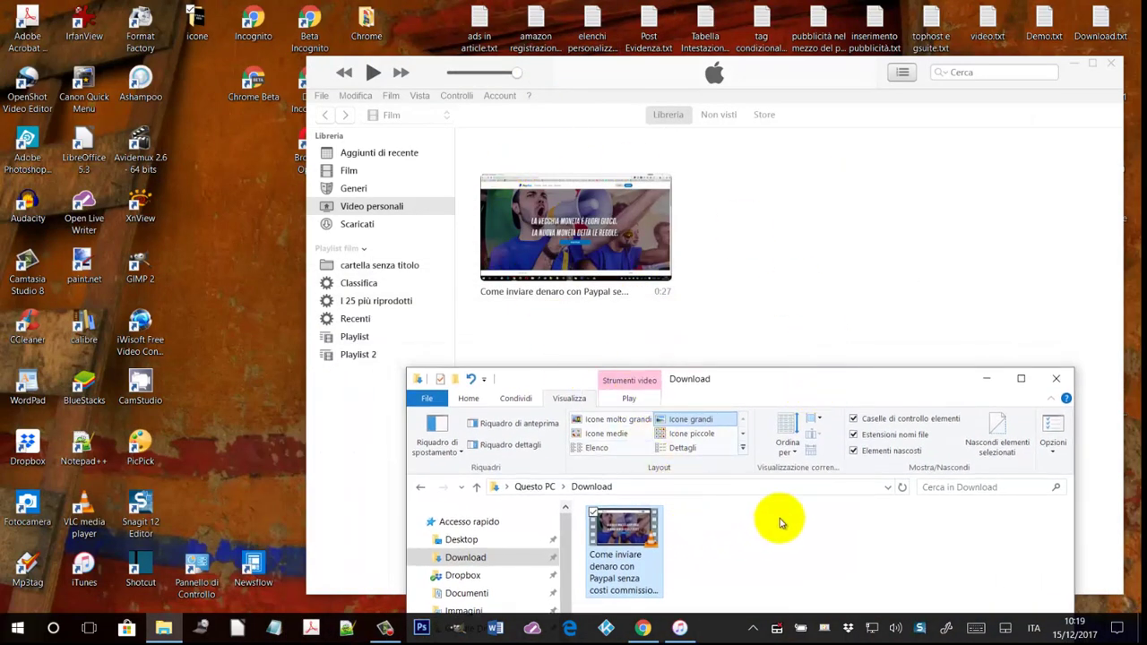
mouse_move(568, 279)
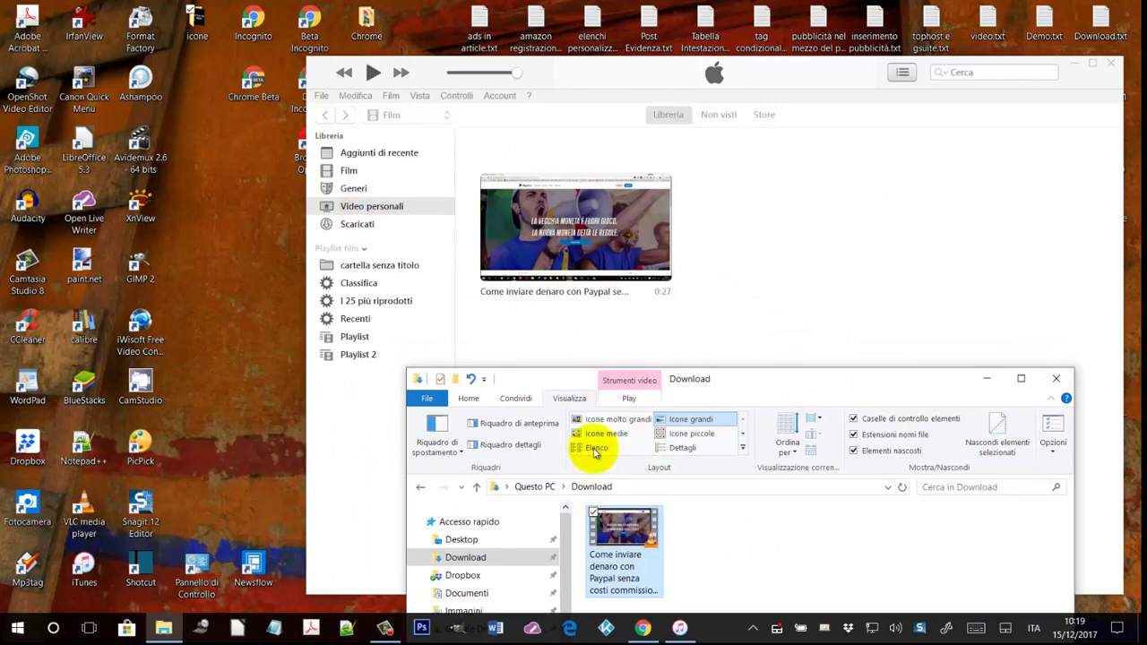
left_click(992, 384)
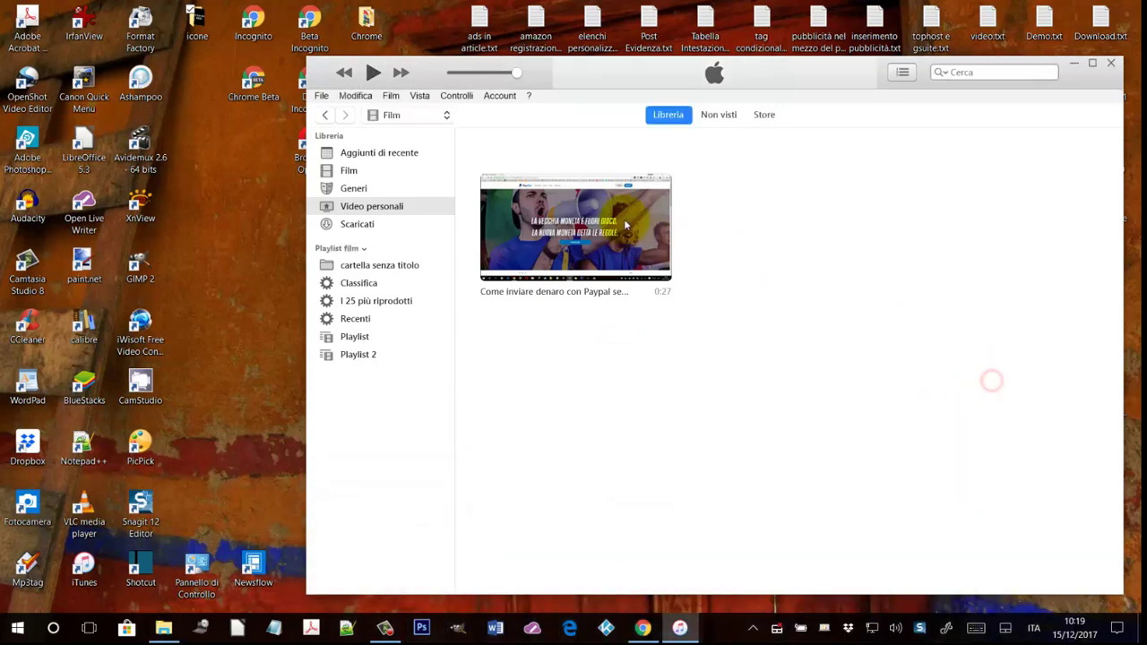
right_click(595, 218)
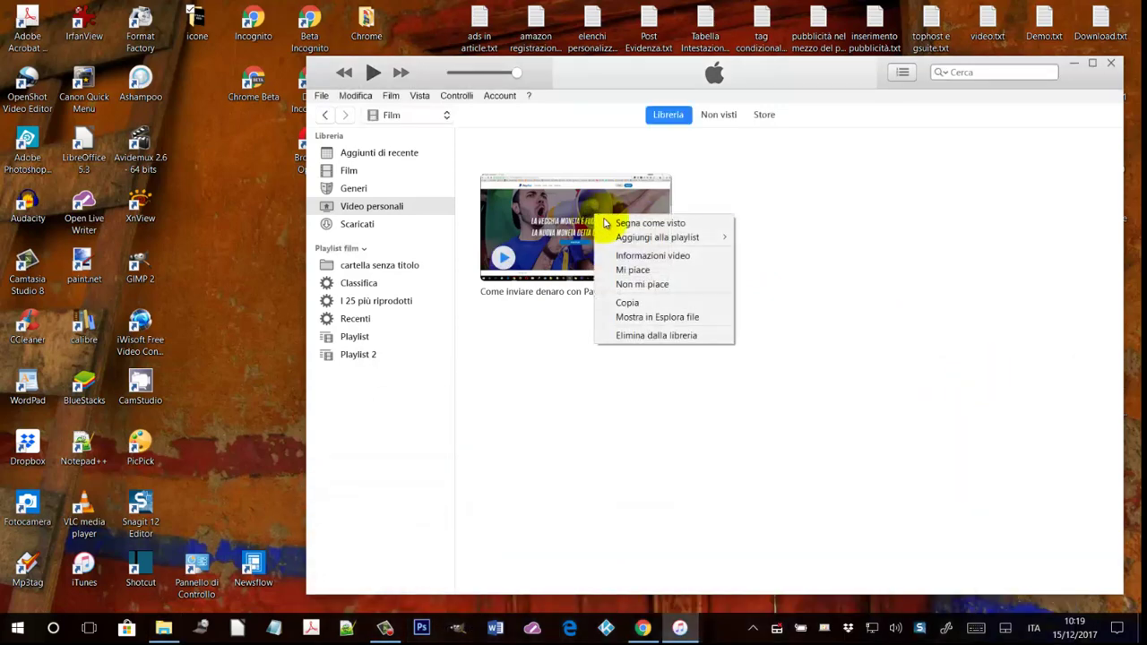
left_click(659, 256)
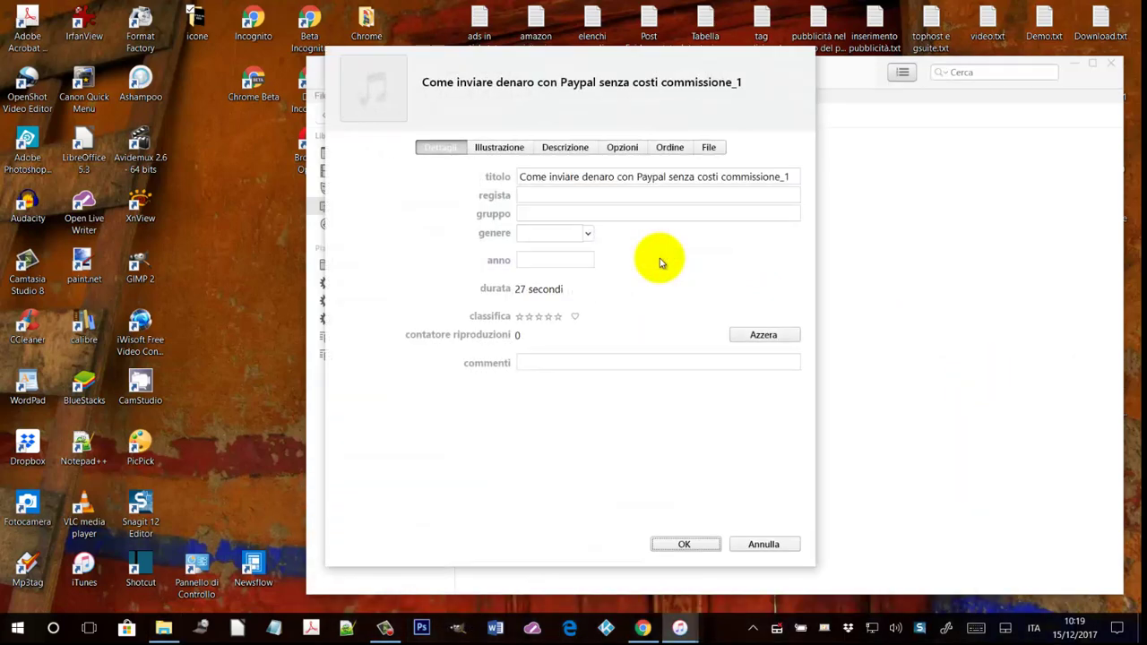
left_click(164, 630)
left_click_drag(806, 379, 851, 383)
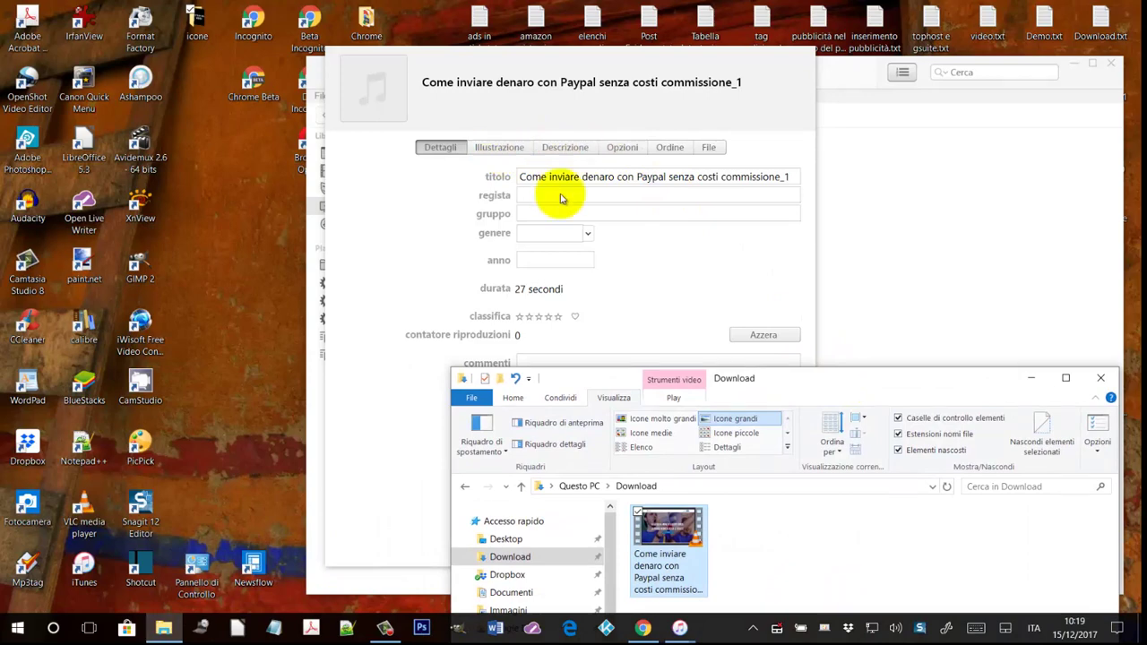
Step: Add icona.jpg from the desktop folder icone as the Paypal video's illustration and save the video information
left_click(491, 147)
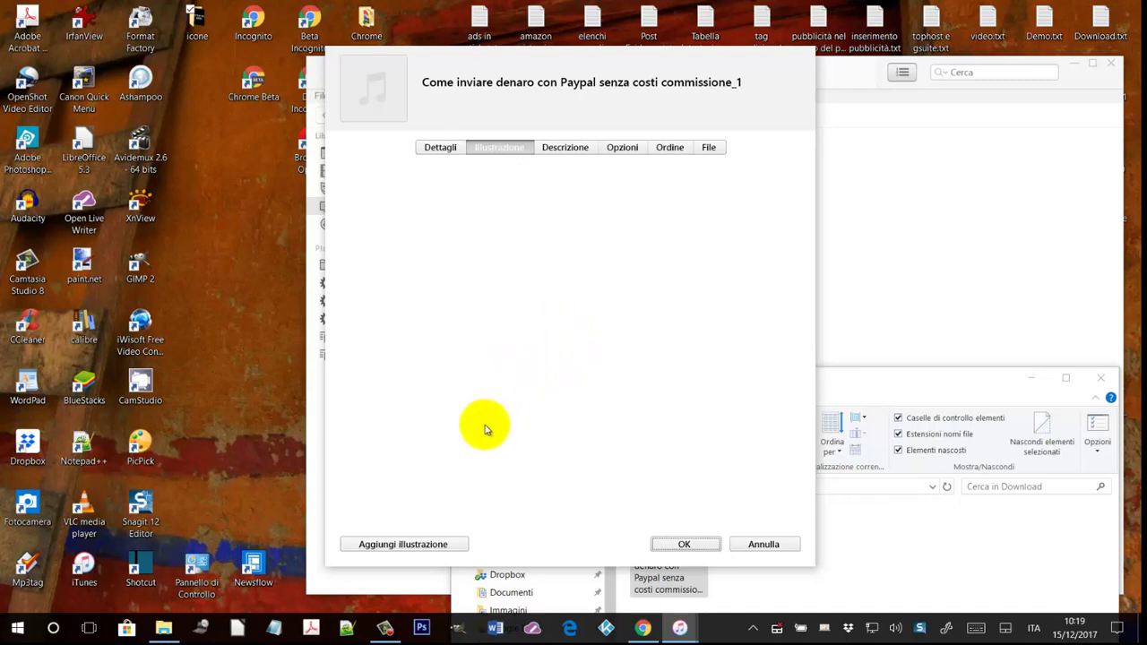
left_click(433, 547)
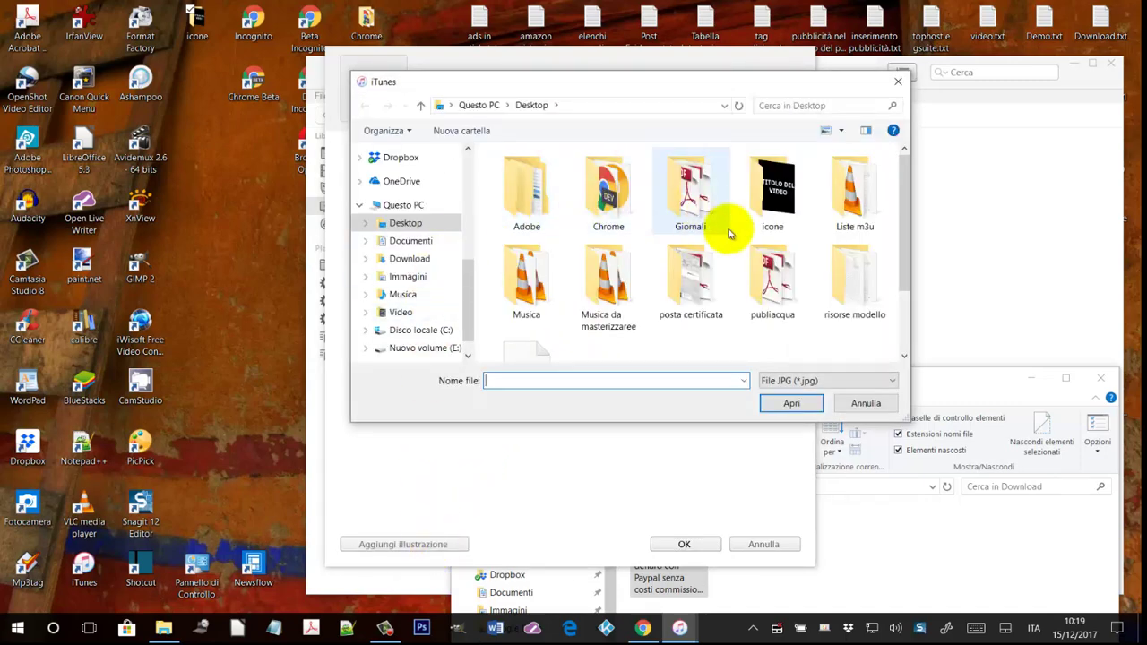
double_click(769, 208)
left_click(535, 179)
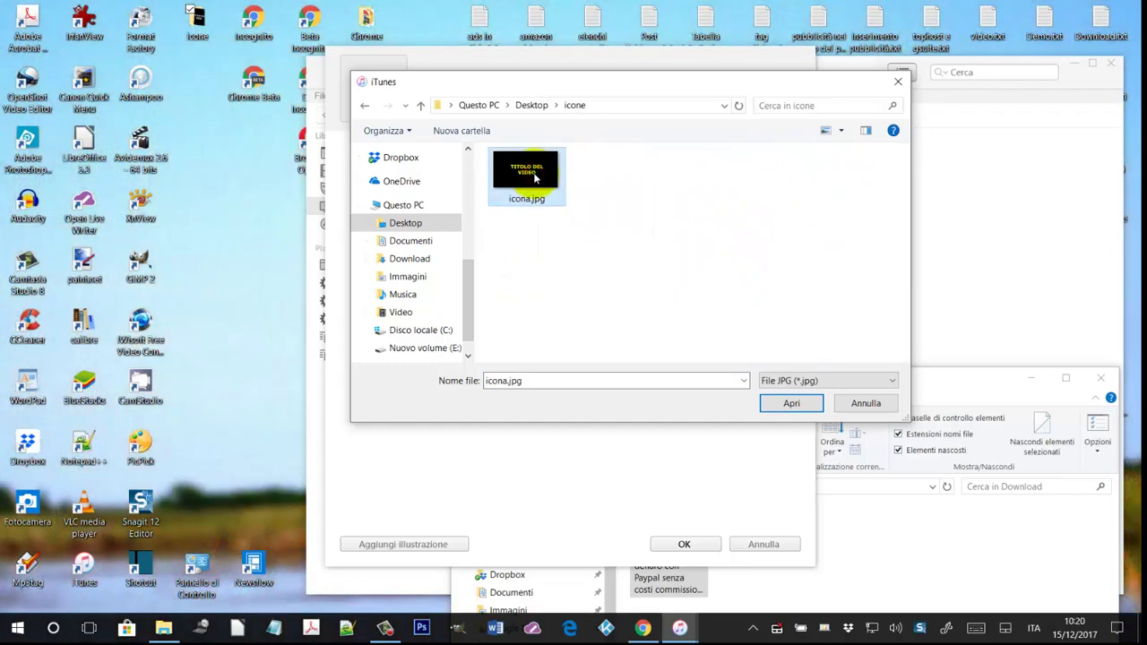
left_click(793, 403)
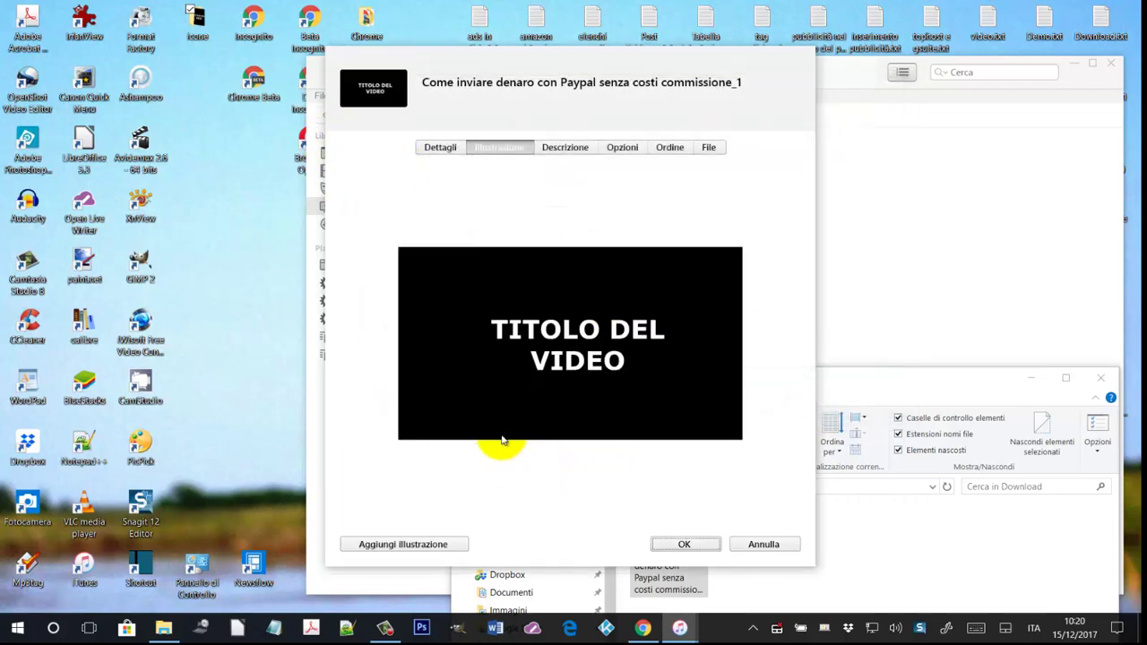
left_click(701, 543)
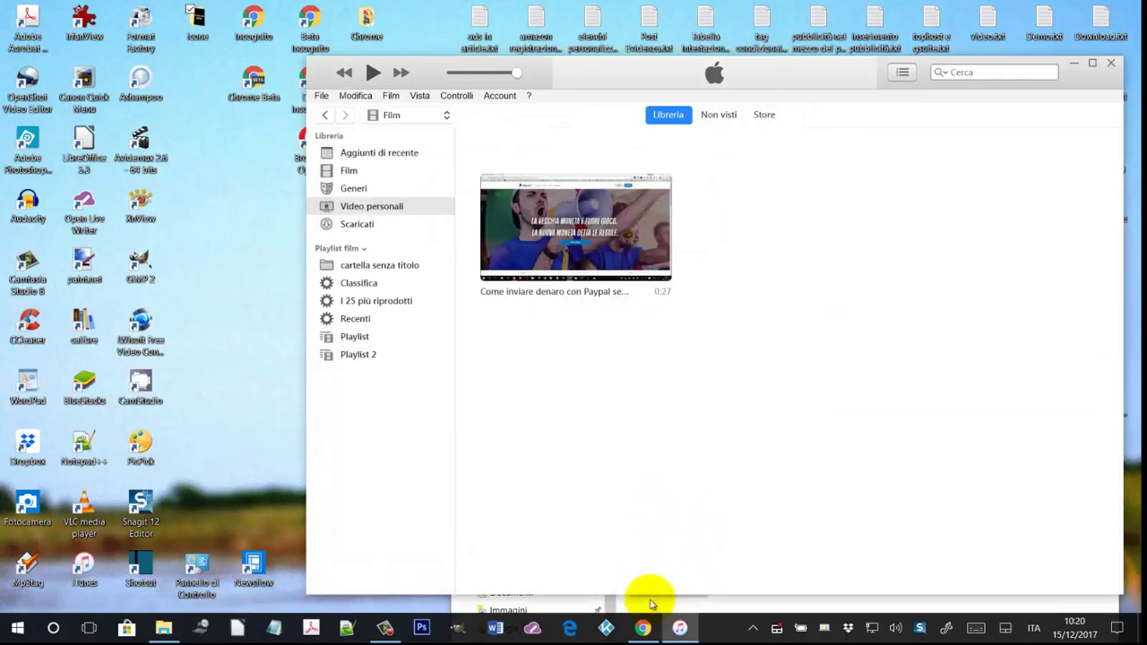
Step: Check the video's thumbnail in the Download folder, switching the layout to Dettagli and back to Icone grandi
left_click(163, 628)
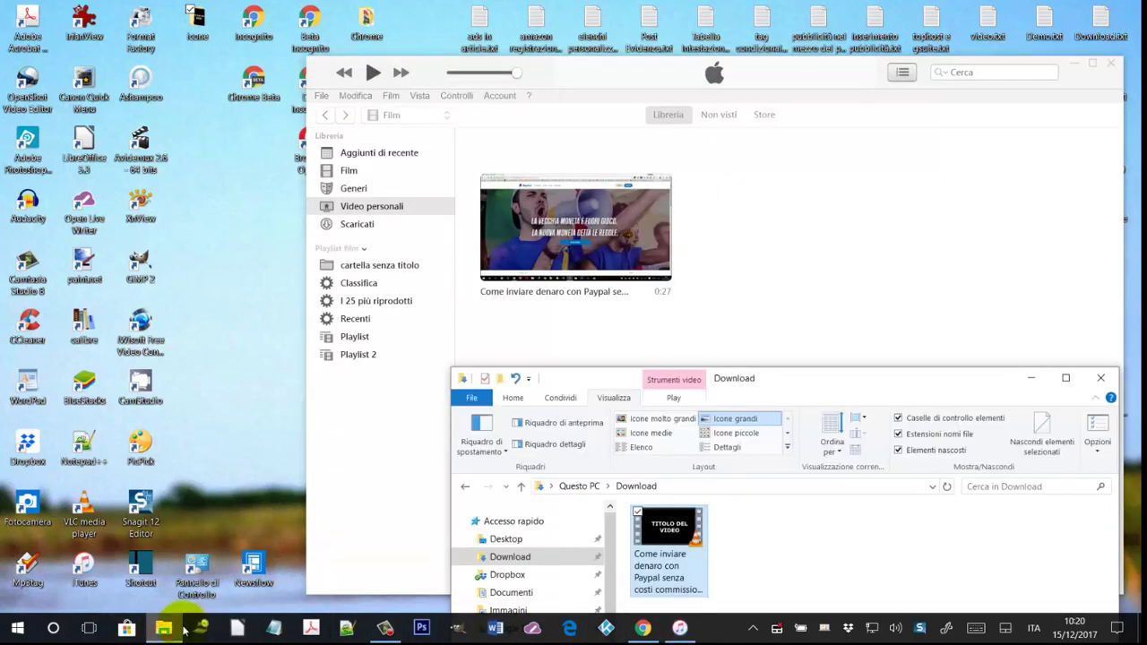
left_click_drag(877, 389, 878, 278)
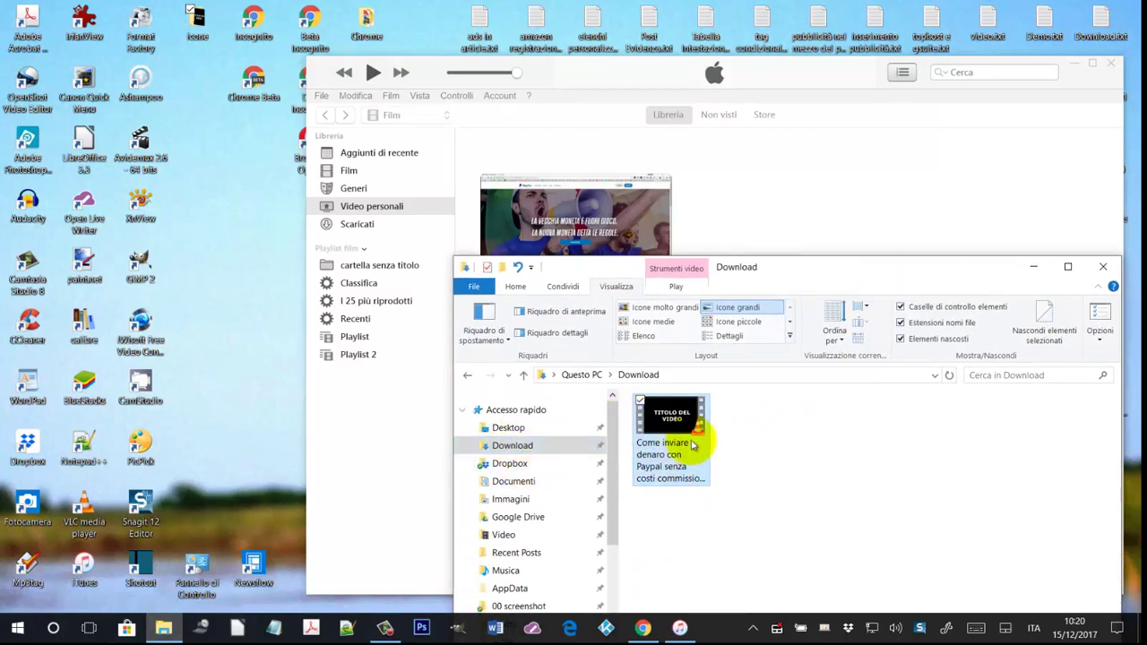
left_click_drag(896, 274, 848, 268)
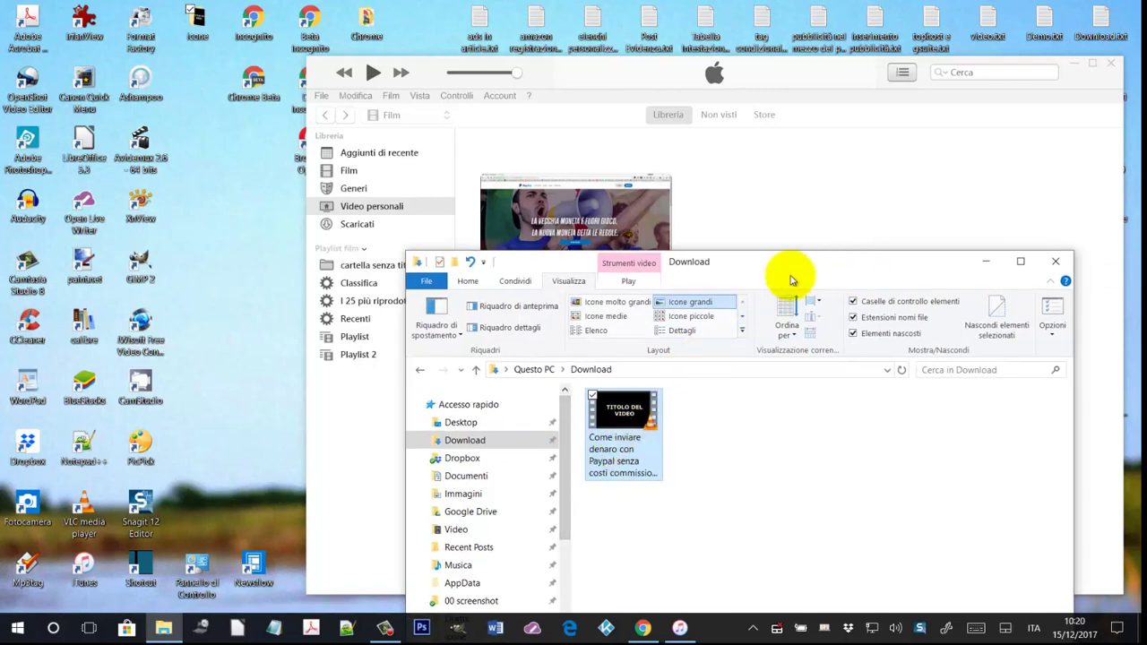
left_click(702, 334)
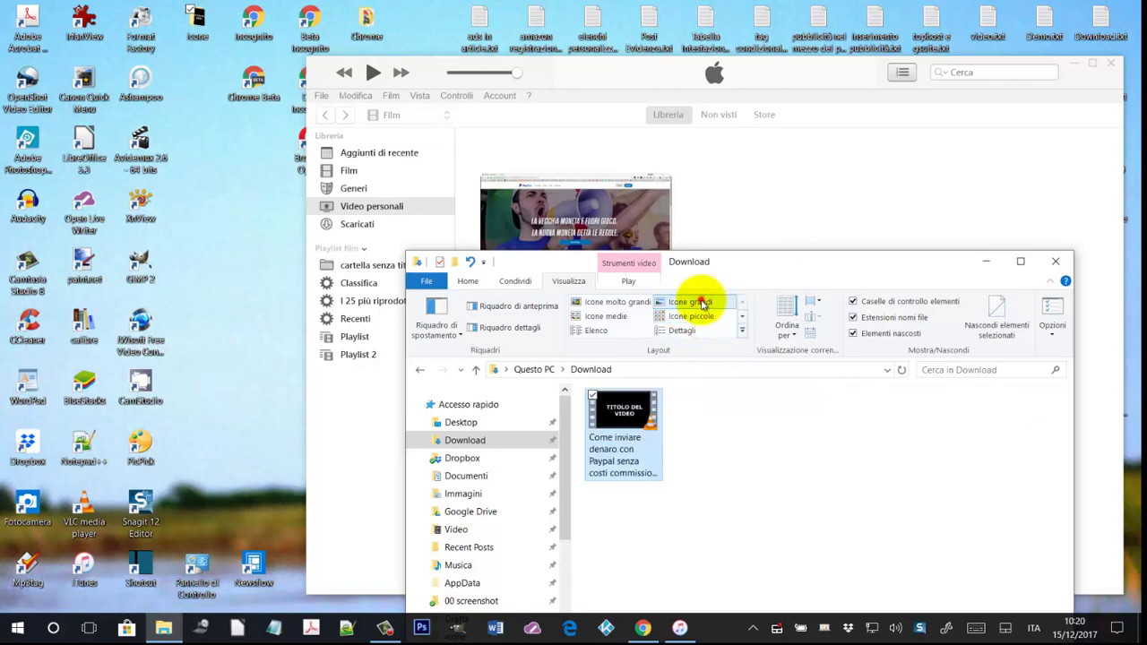
left_click(700, 299)
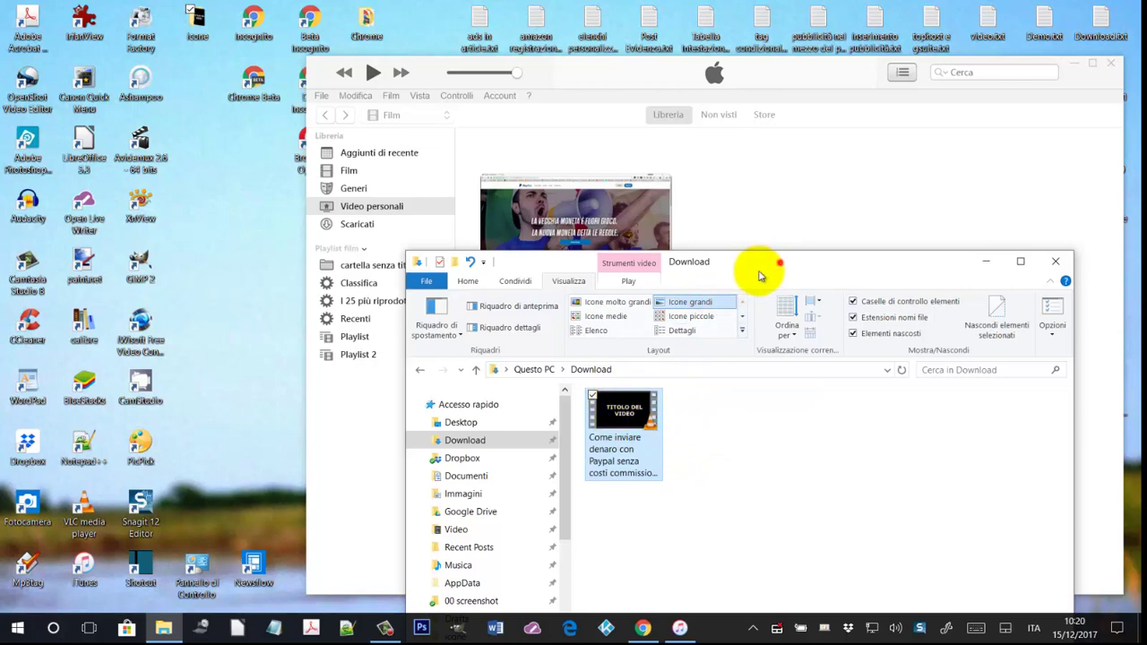
Step: Delete the Paypal video from the iTunes library and close iTunes
left_click_drag(758, 264, 734, 439)
right_click(645, 225)
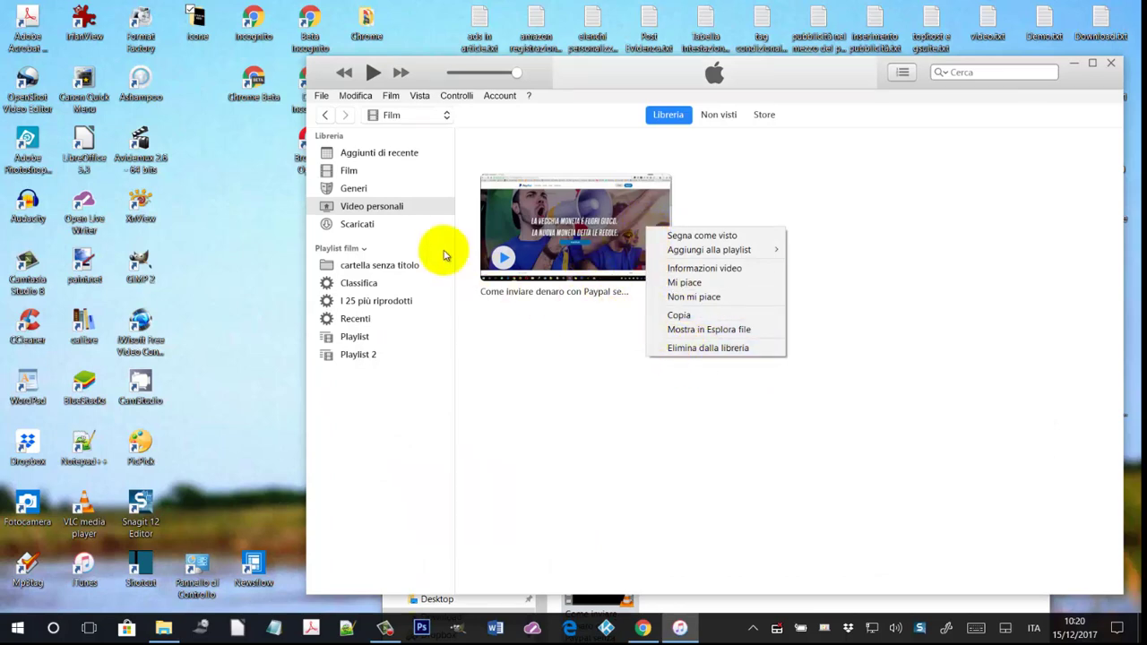
left_click(700, 349)
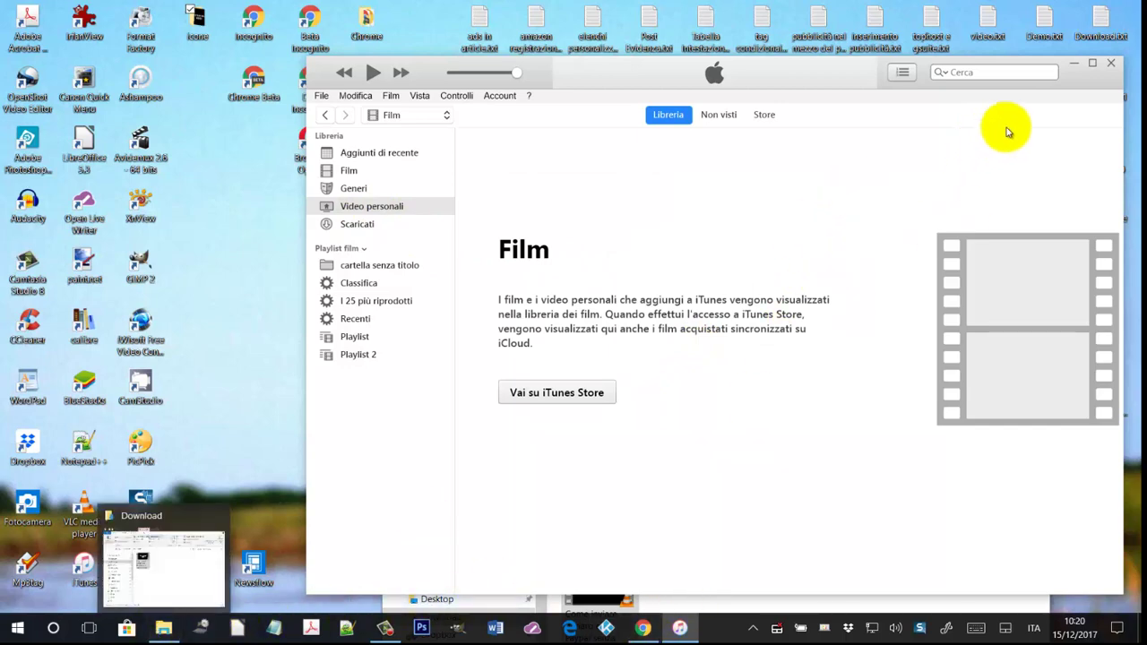
left_click(1112, 62)
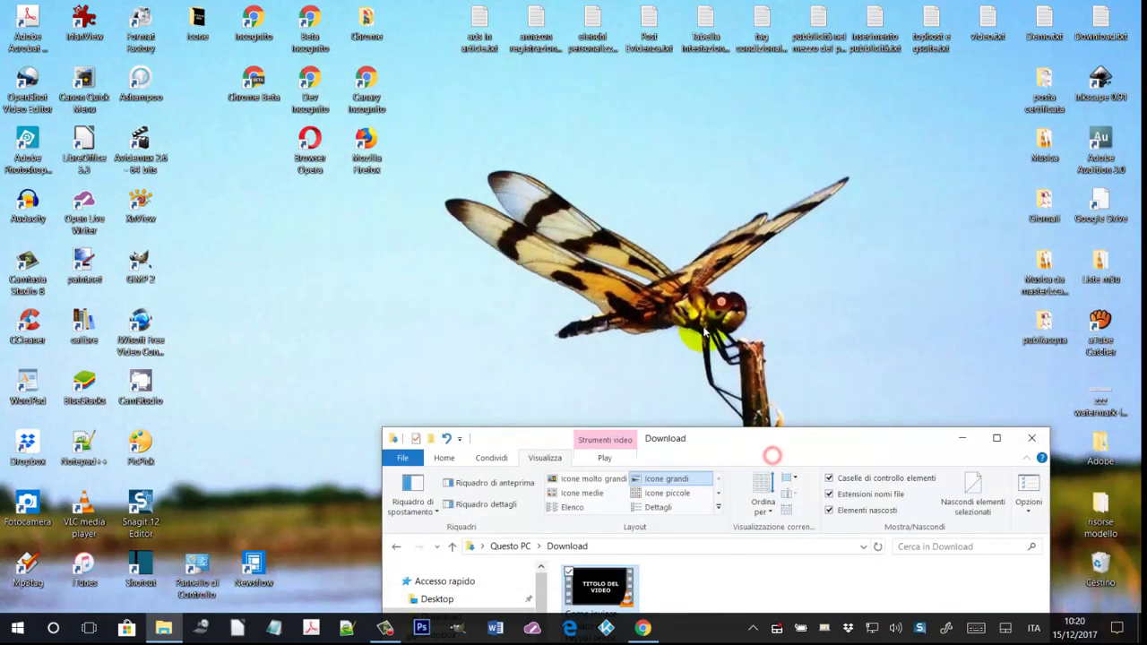
Step: Reposition the Download window on the desktop and examine the video file's new thumbnail
left_click_drag(751, 448, 779, 204)
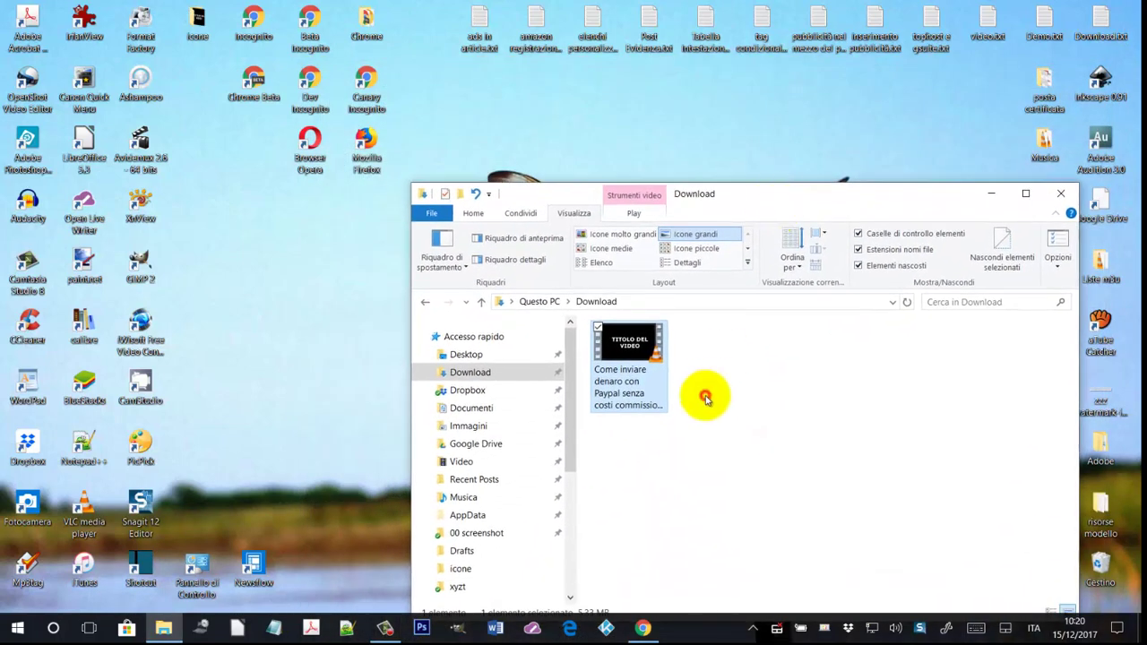
left_click(706, 399)
left_click(625, 344)
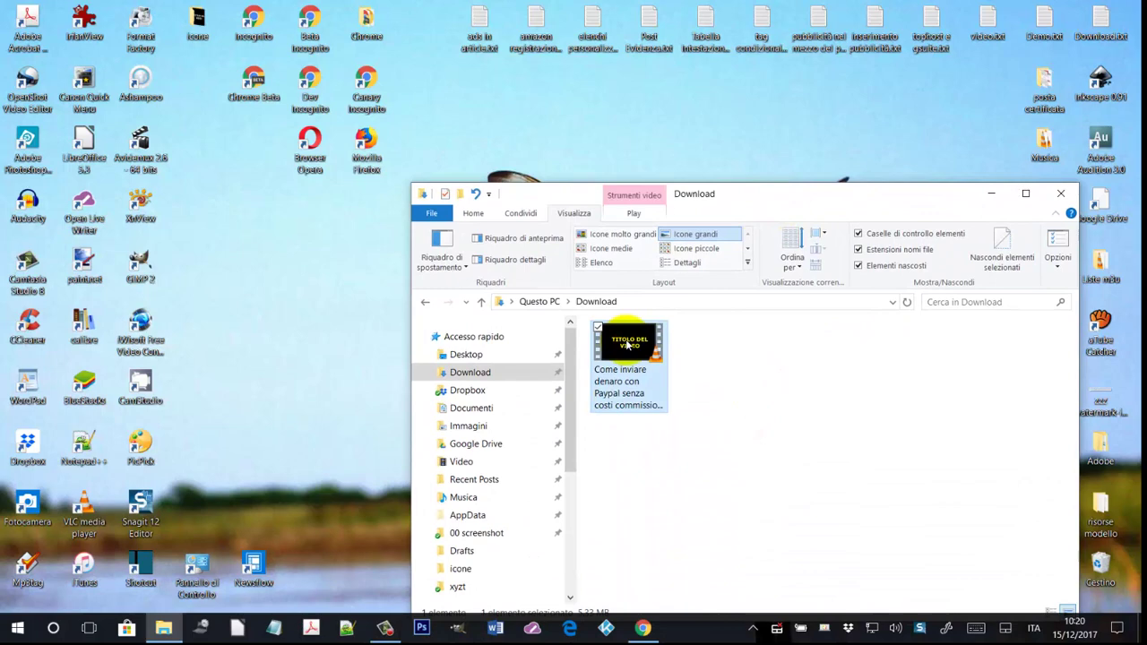
left_click(714, 350)
left_click_drag(743, 197, 672, 155)
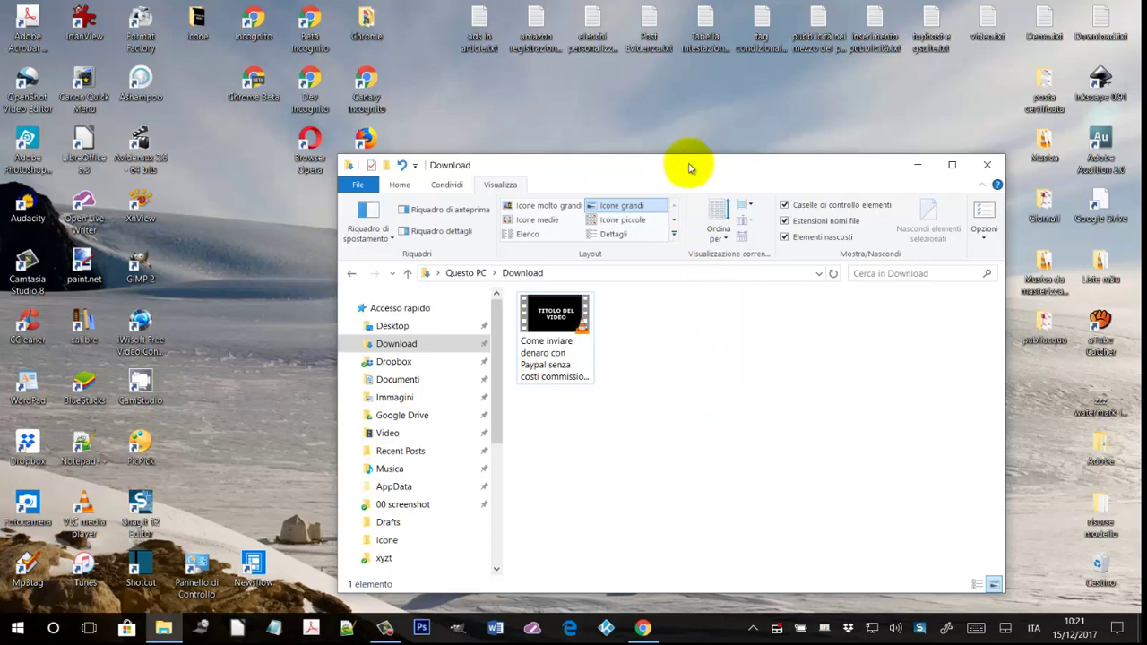
left_click_drag(681, 169, 704, 120)
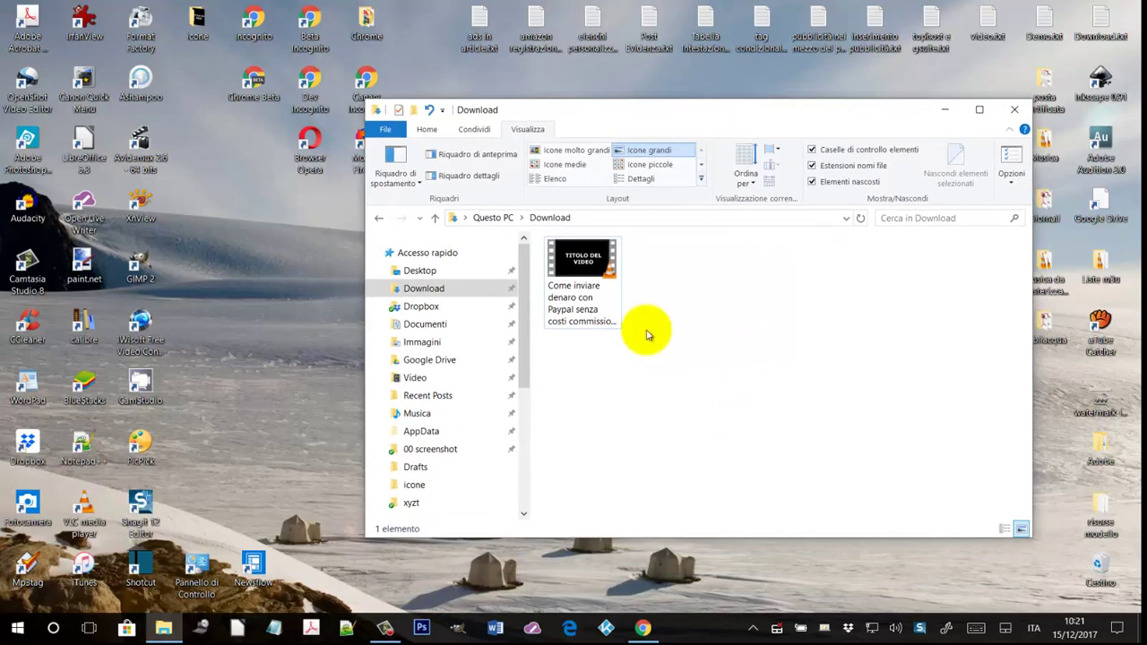